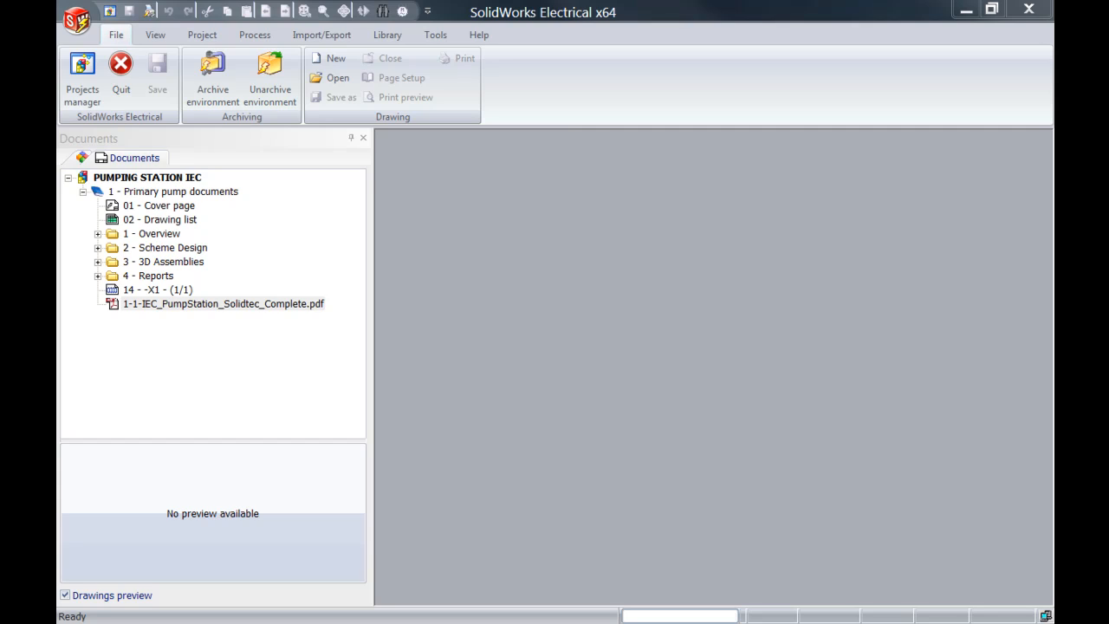
- Open the Link to PDM configuration and choose Fasttrack as the vault
click(322, 36)
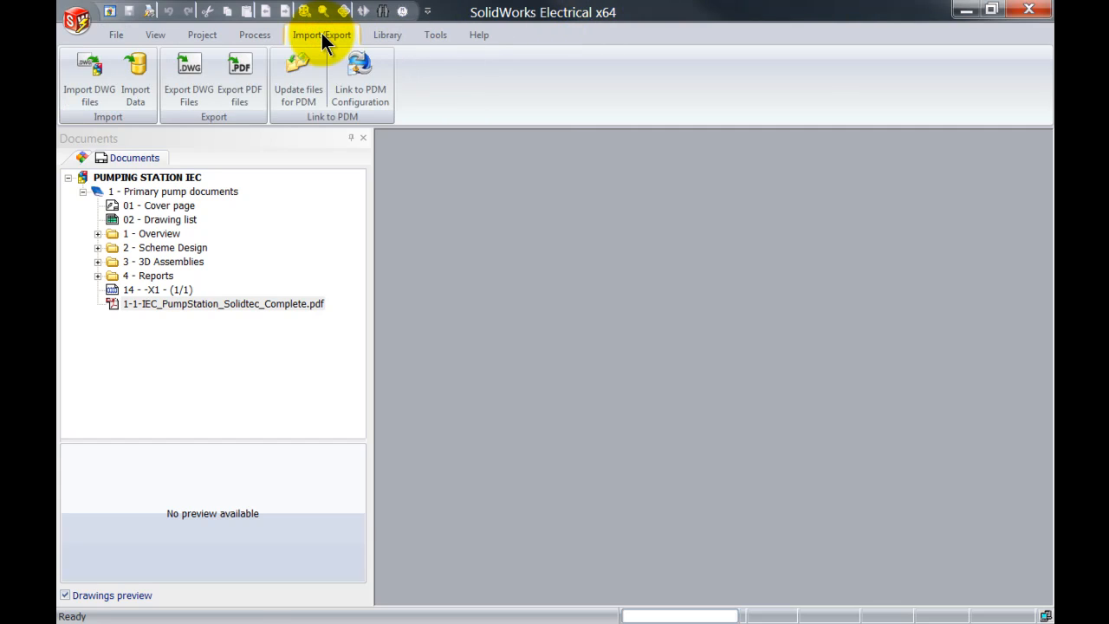
click(365, 100)
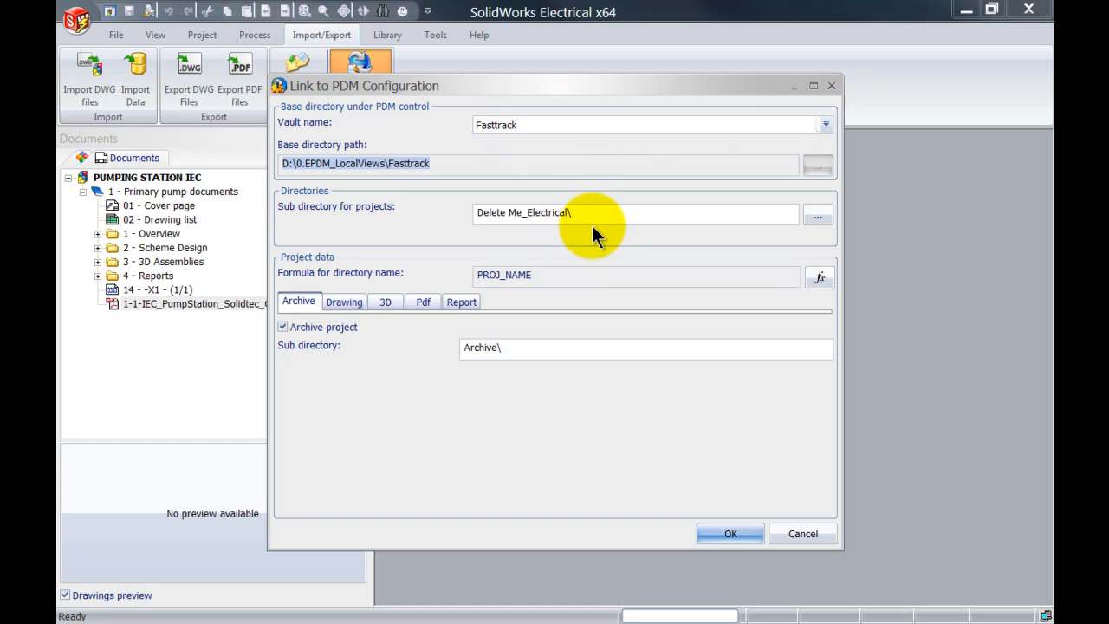
click(826, 124)
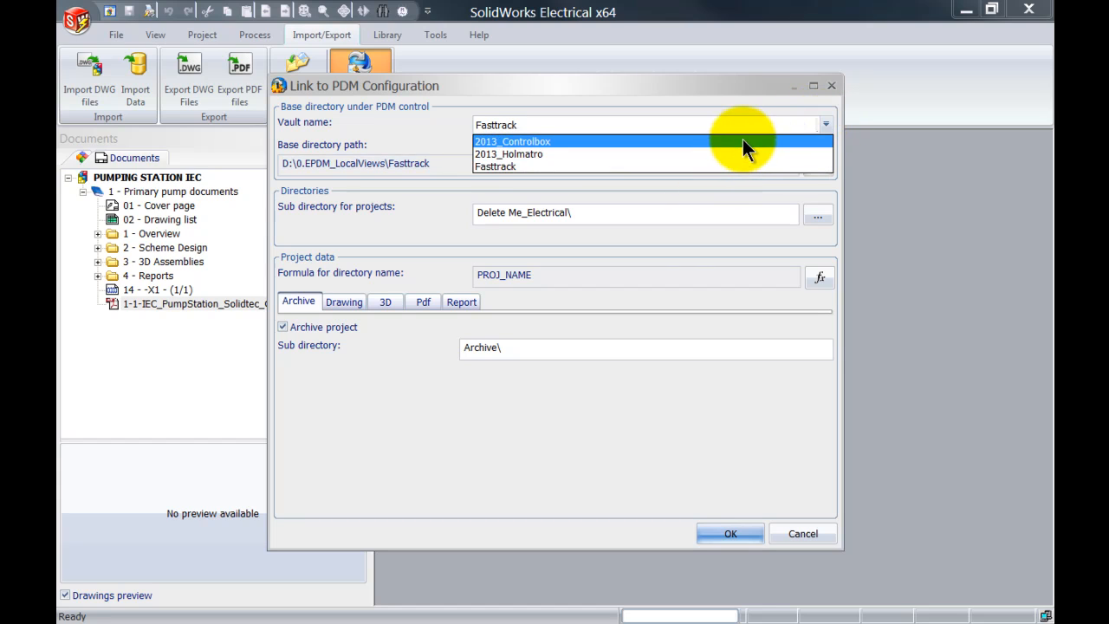
click(732, 166)
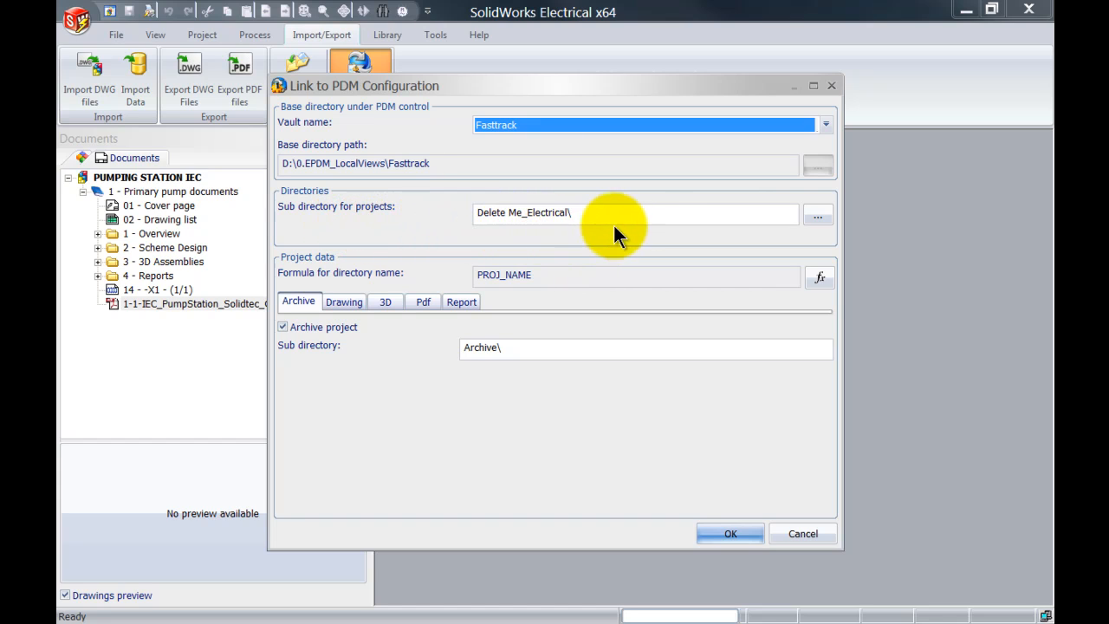
click(821, 214)
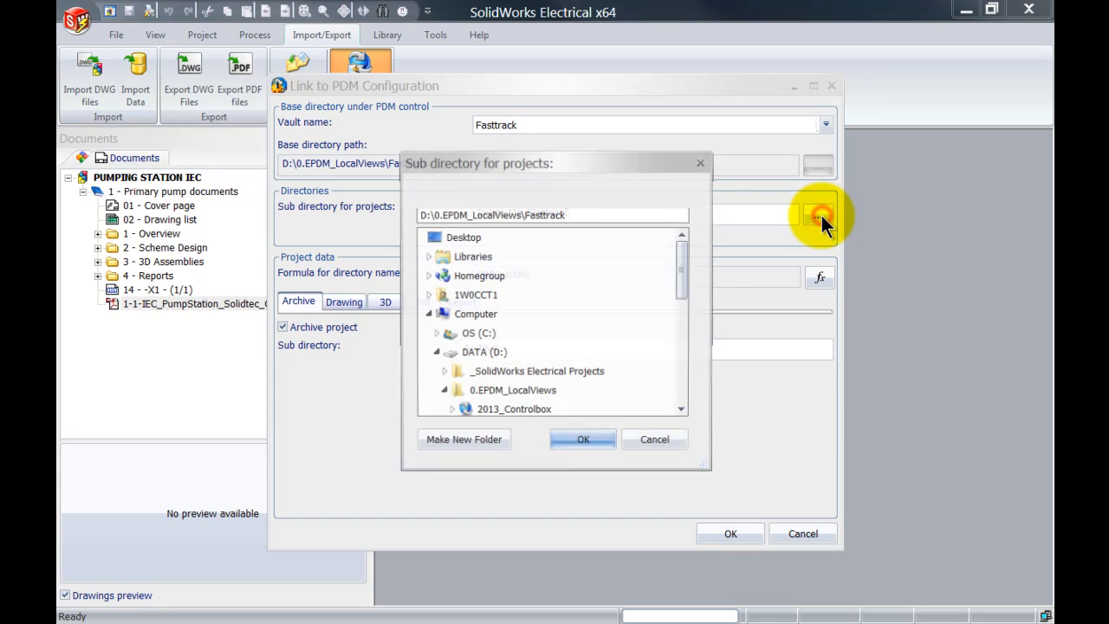
drag(683, 243, 685, 298)
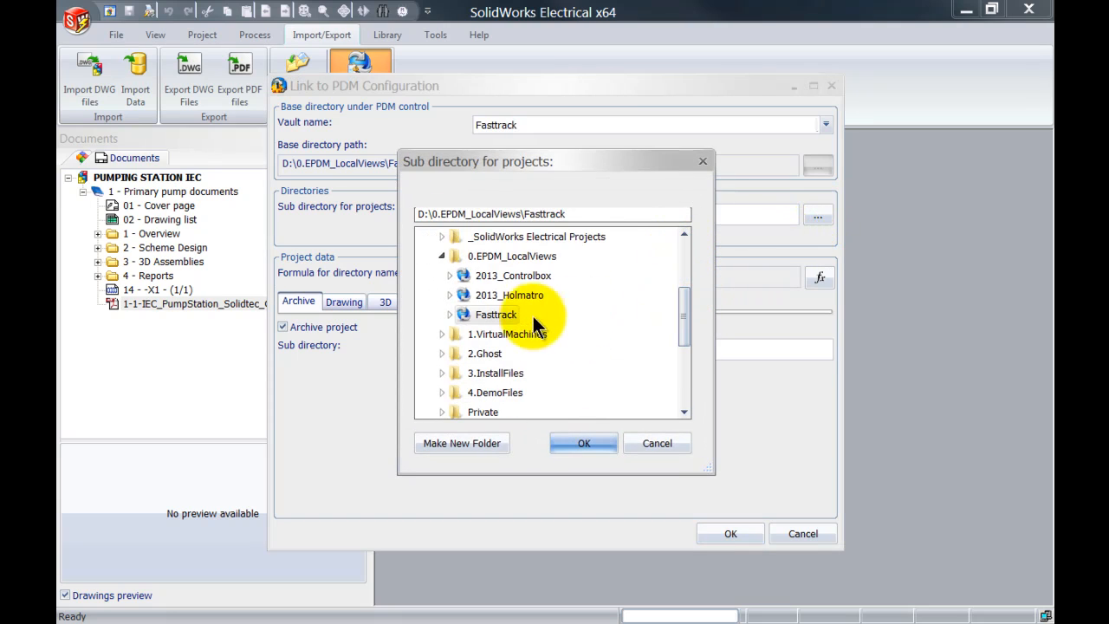
click(450, 313)
drag(683, 284, 686, 317)
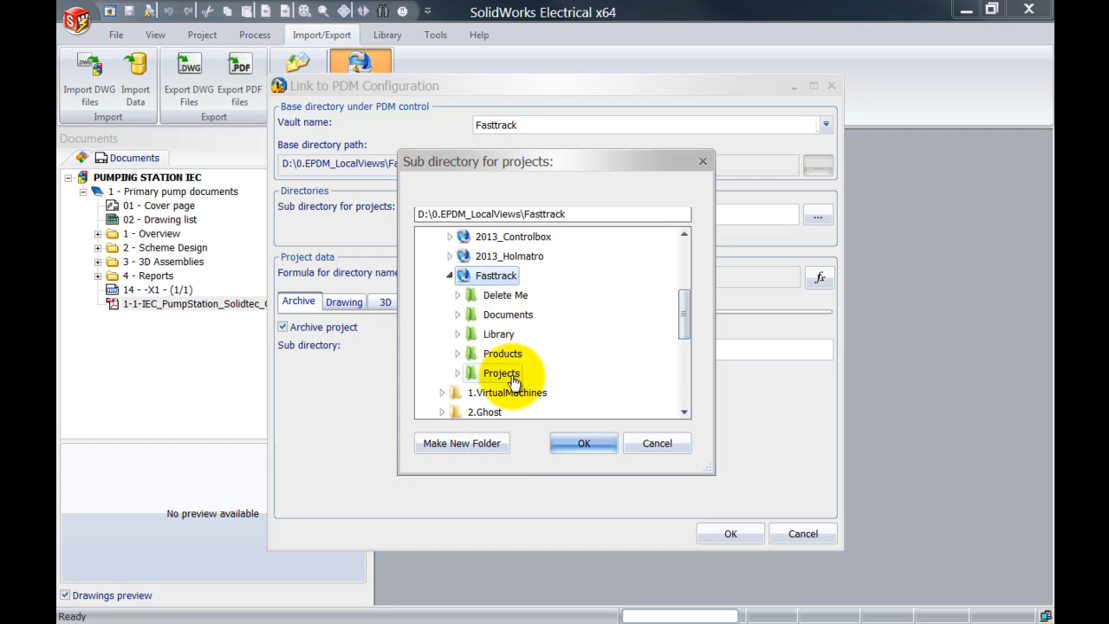
click(672, 448)
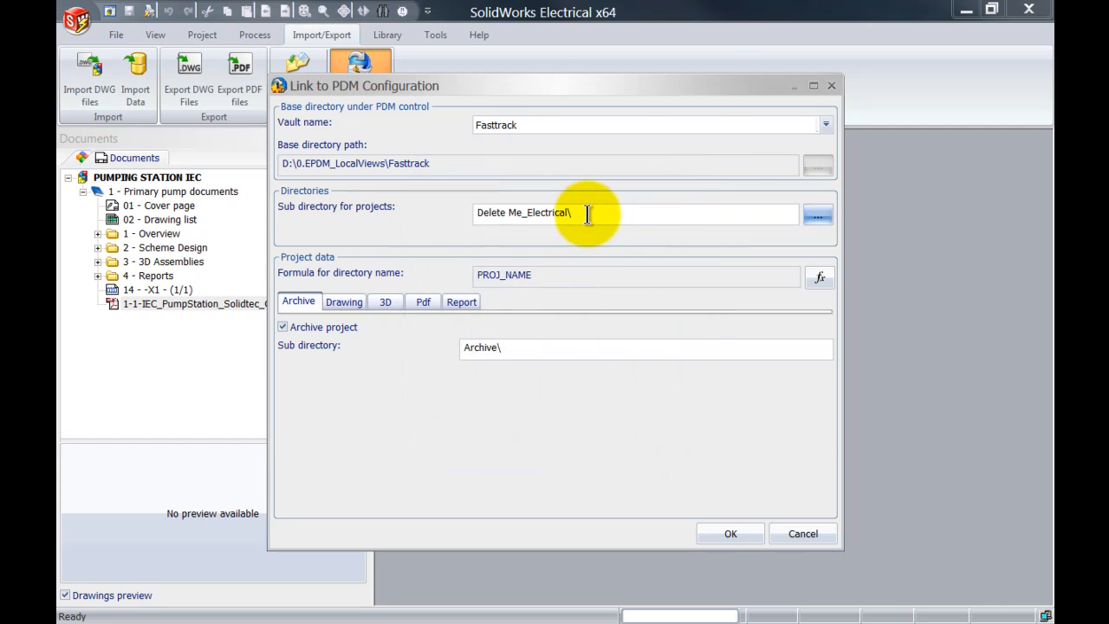
- Set the sub directory for projects to Electrical, keeping PROJ_NAME as the directory name formula
drag(589, 212, 476, 212)
text(Electrical)
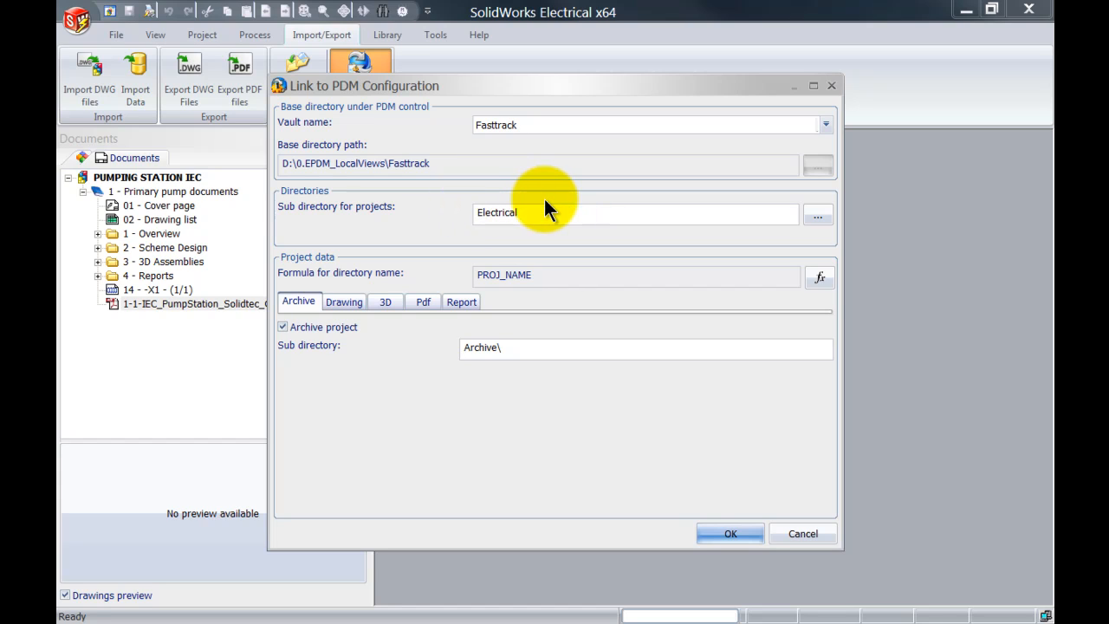
click(527, 276)
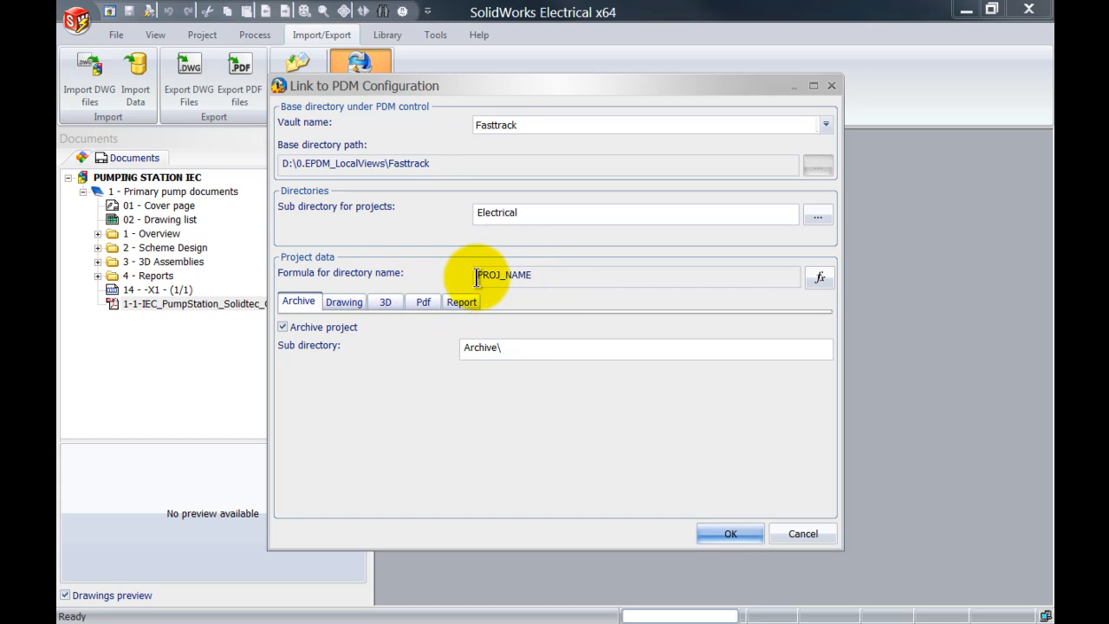
drag(475, 274, 532, 275)
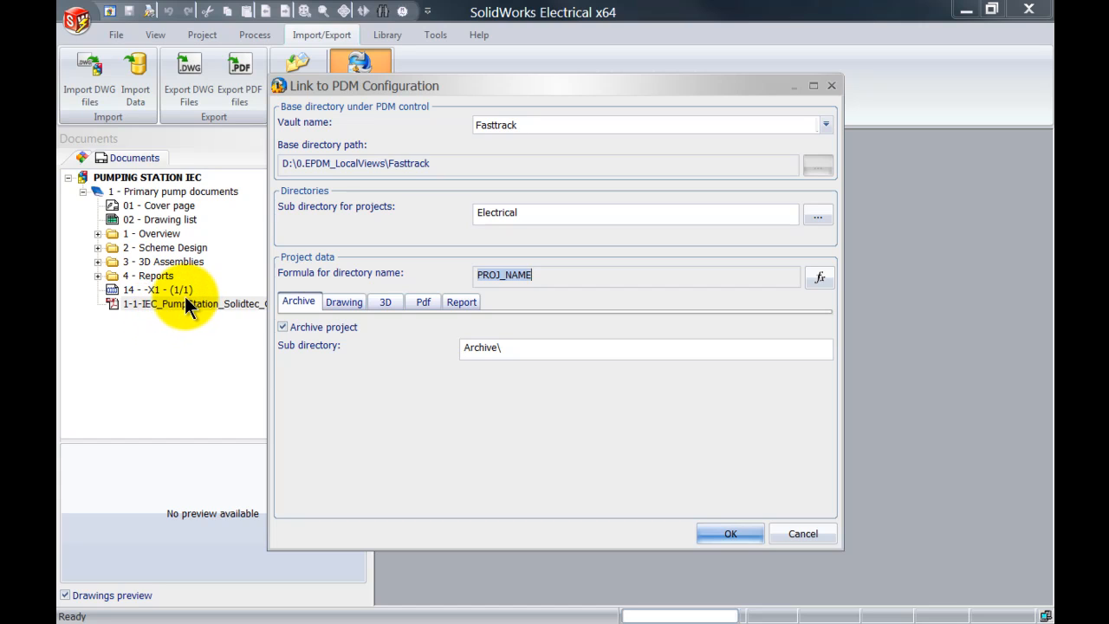
- Turn off the export of 3D files in the PDM project data, checking the drawing and archive settings as well
click(341, 302)
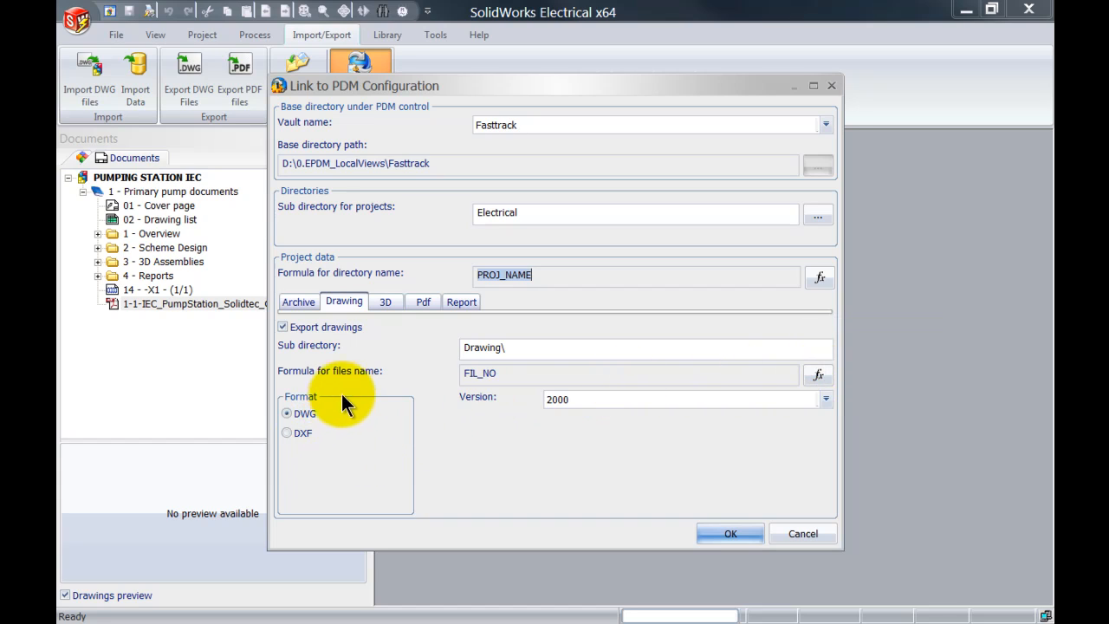
click(383, 302)
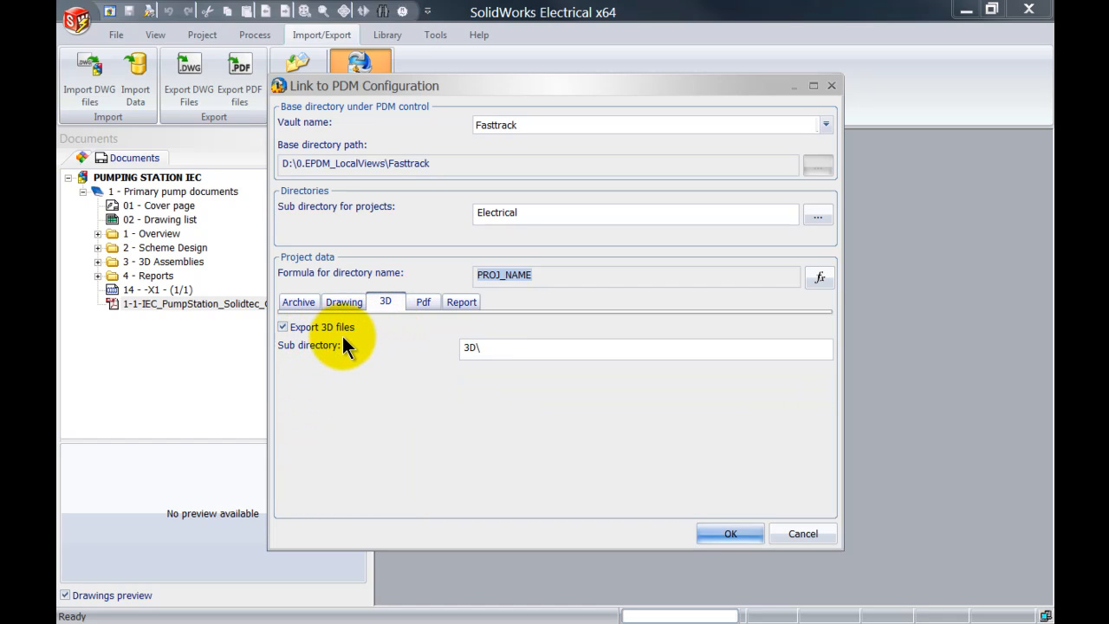
click(283, 327)
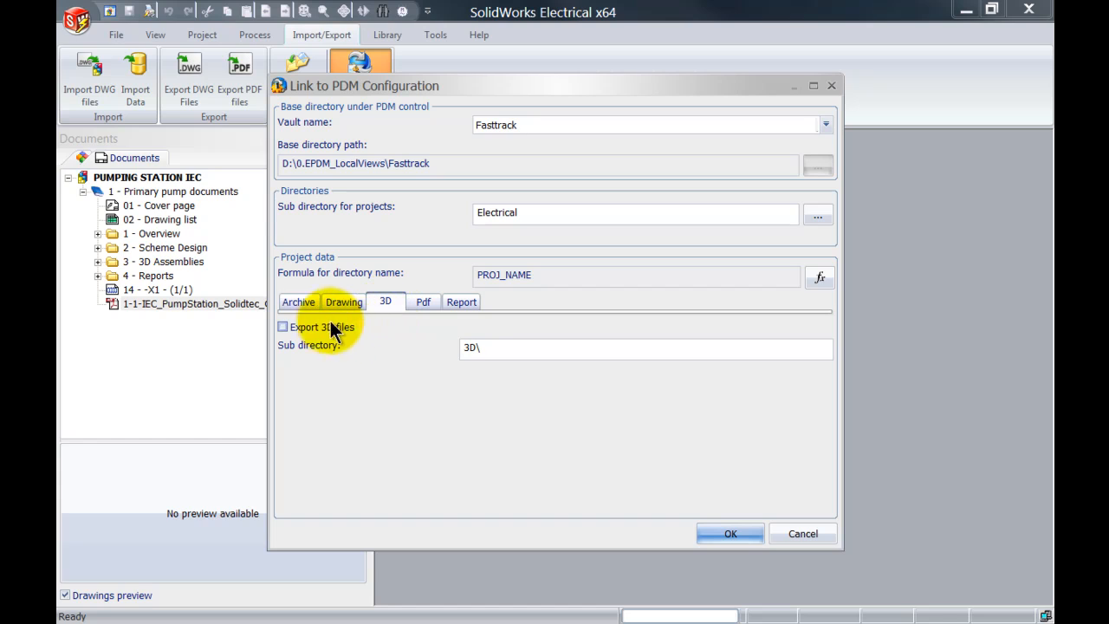
click(300, 302)
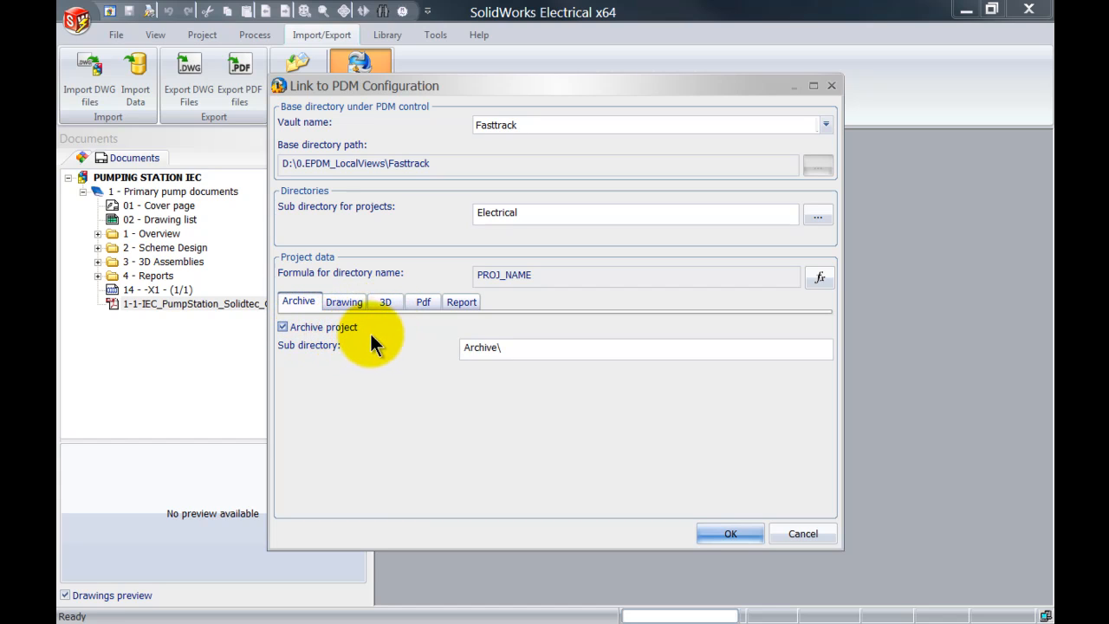
click(386, 302)
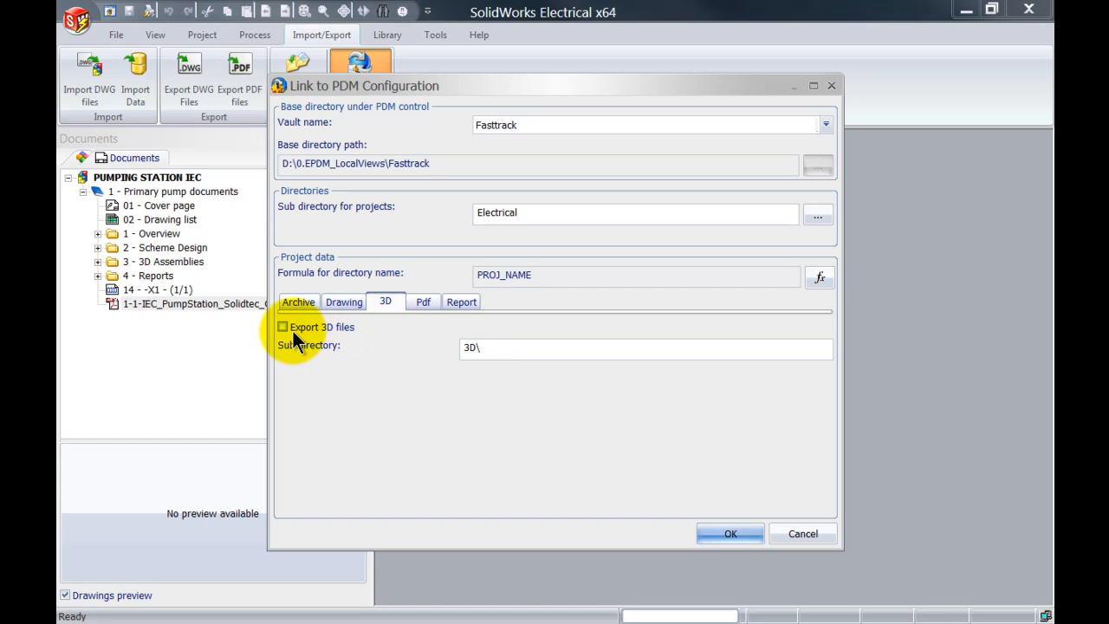
- Review the PDF and report export settings and apply the PDM link configuration
click(429, 306)
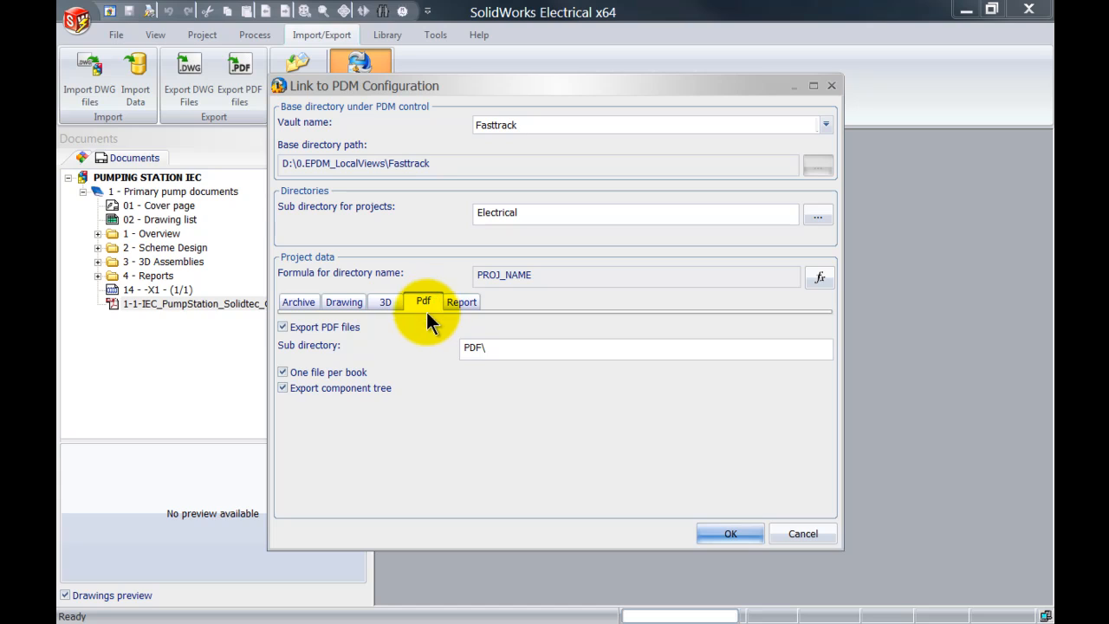
click(339, 326)
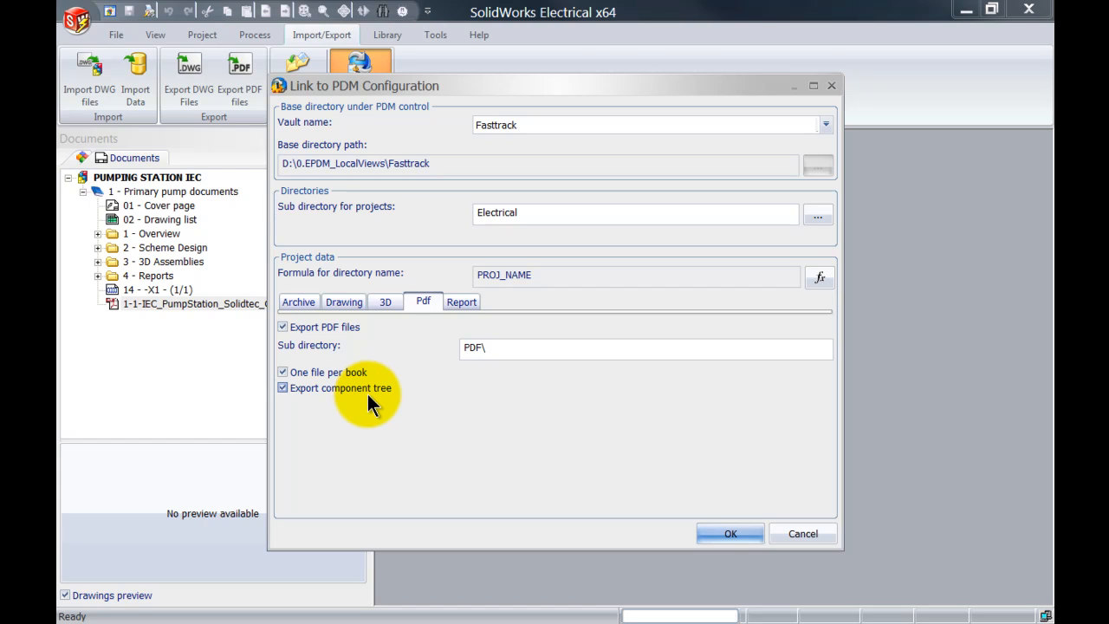
click(459, 302)
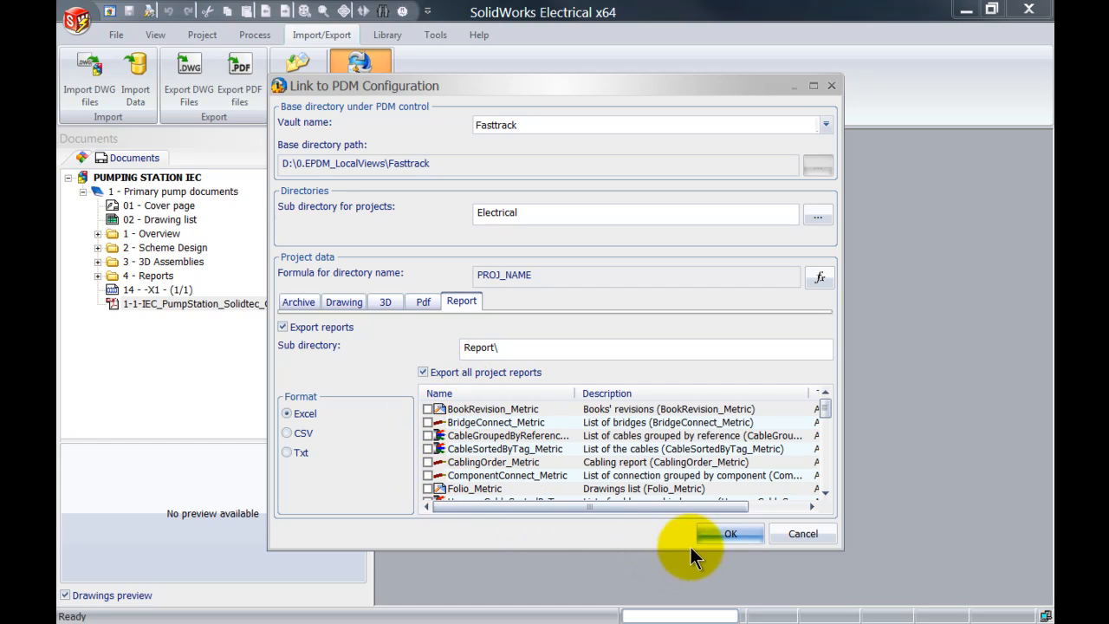
click(719, 532)
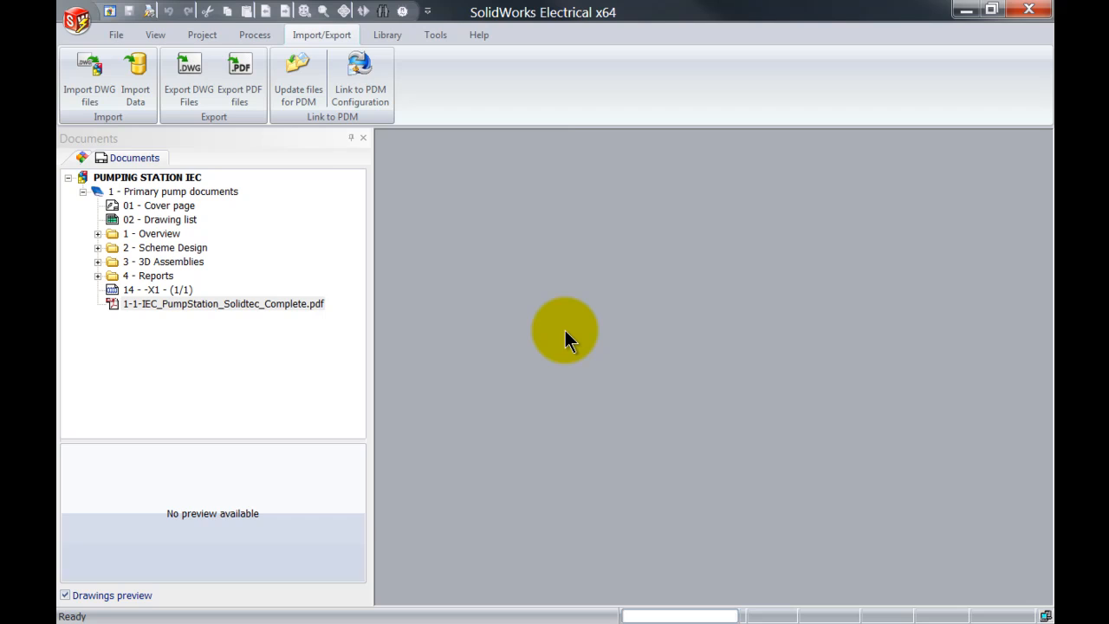
- Update all PDM files for the PUMPING STATION IEC project
click(293, 78)
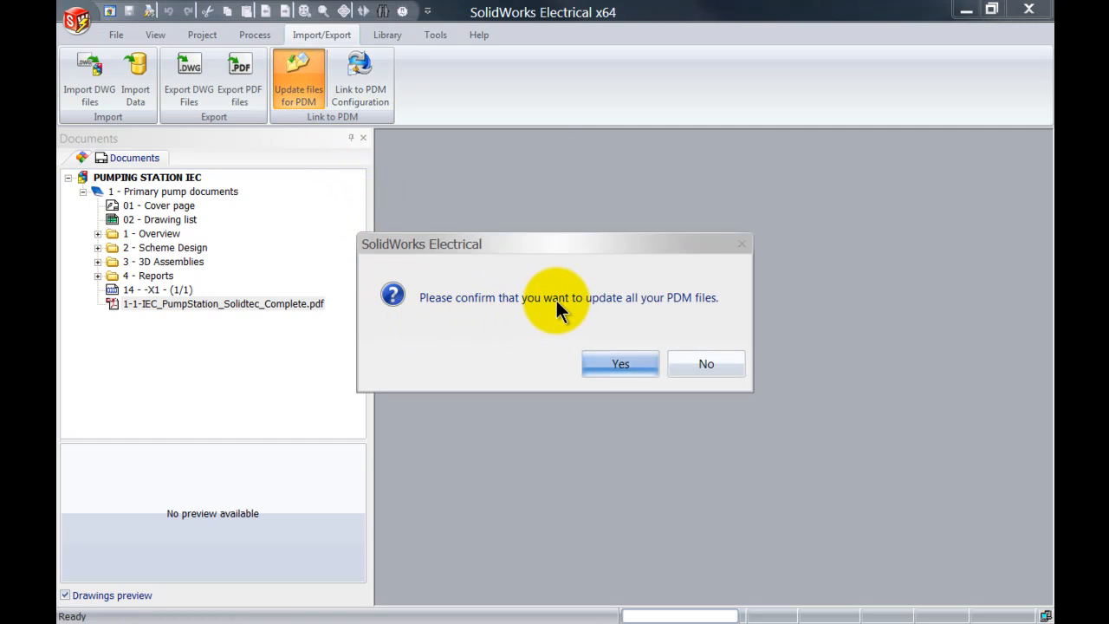
click(609, 360)
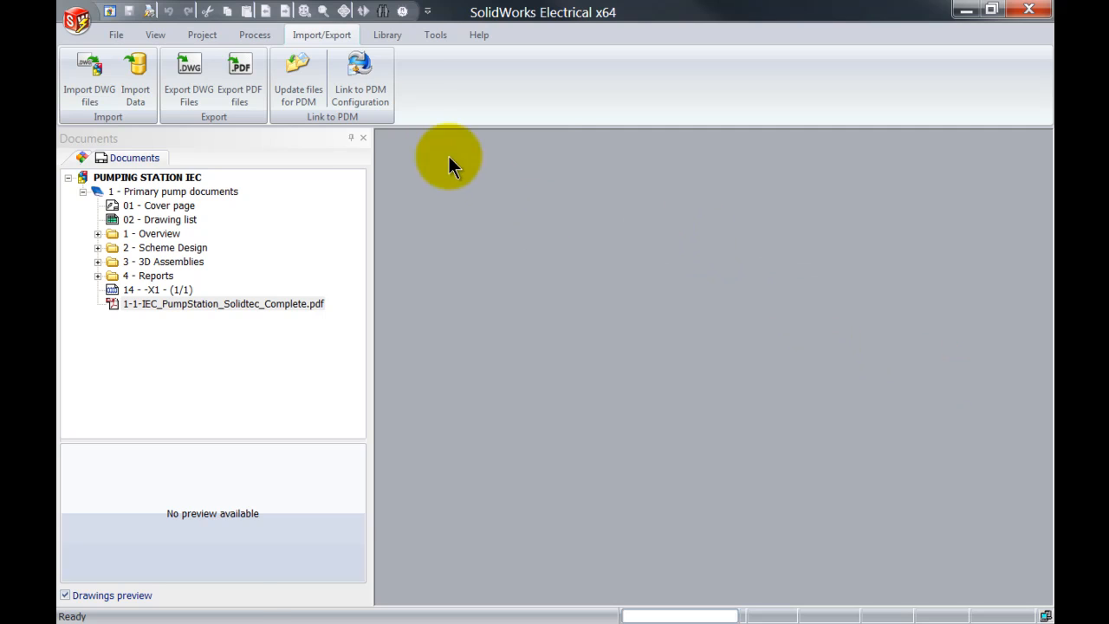
- Close the PUMPING STATION IEC project through the Projects Manager and dismiss the manager
click(111, 37)
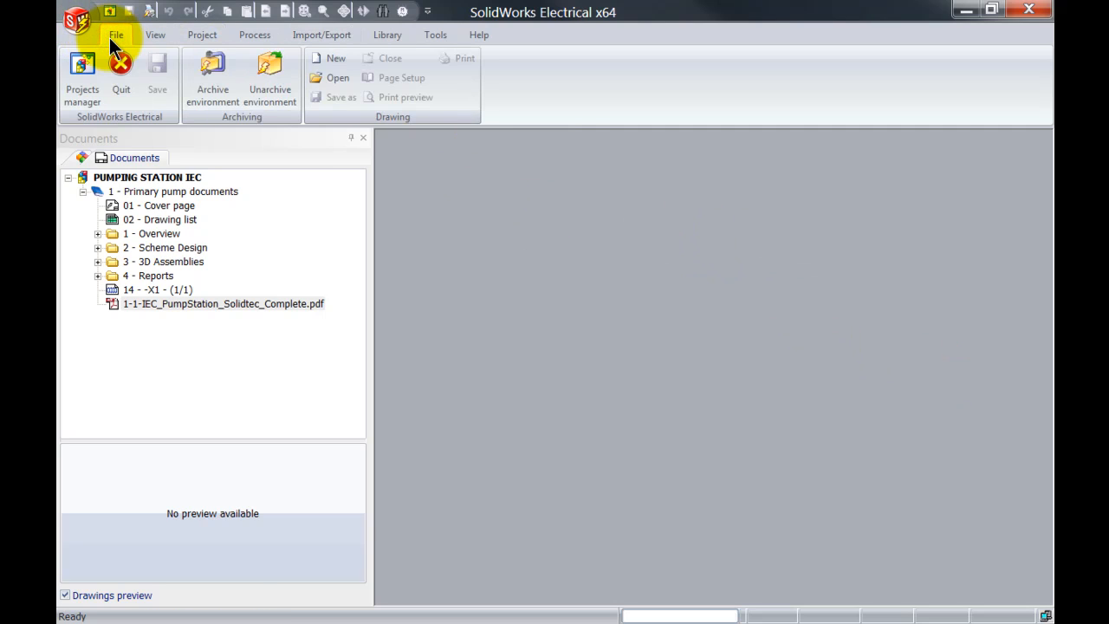
click(85, 90)
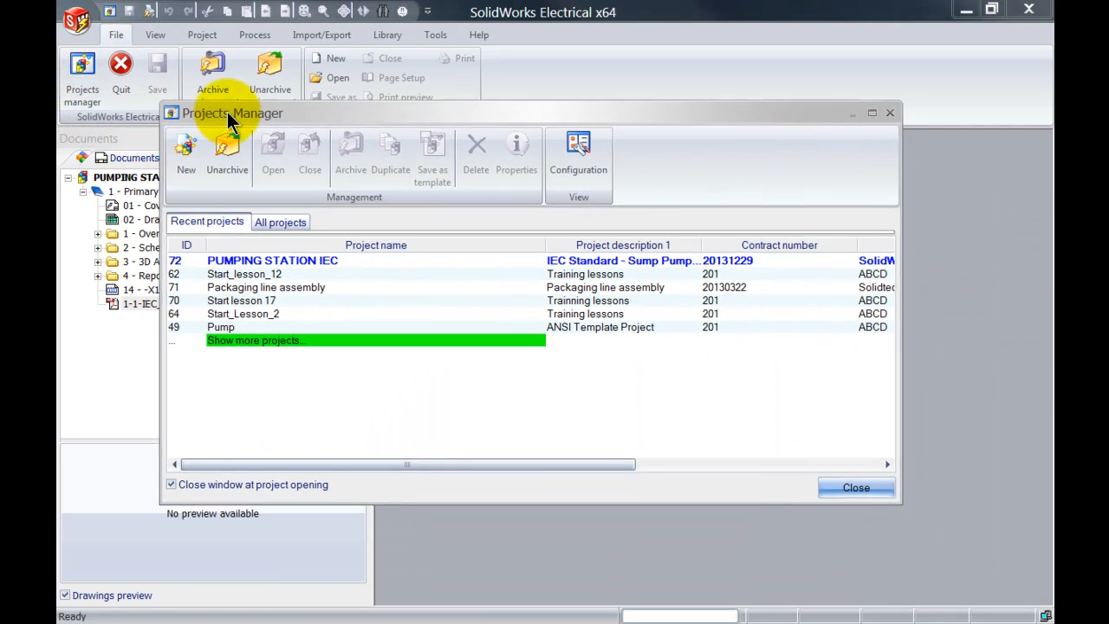
drag(227, 112, 221, 99)
click(230, 248)
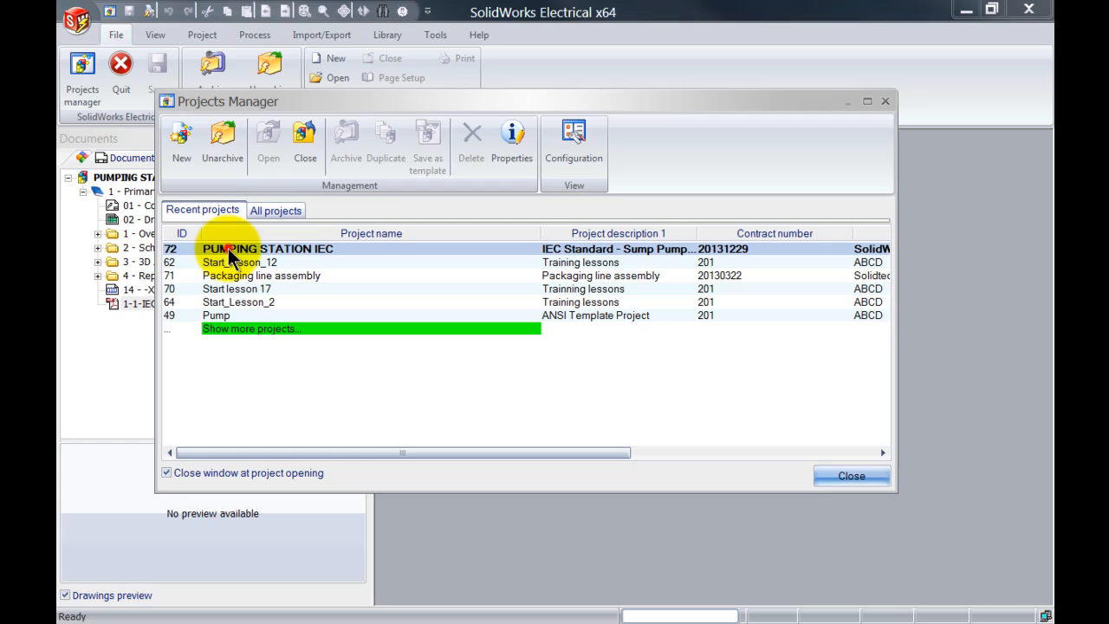
click(295, 156)
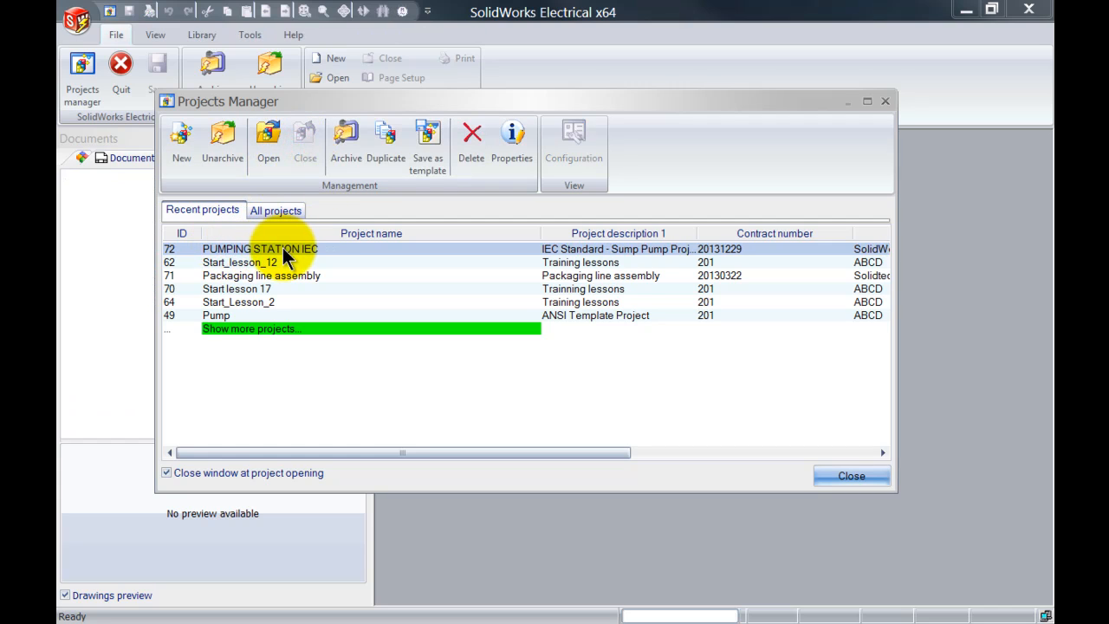
click(846, 484)
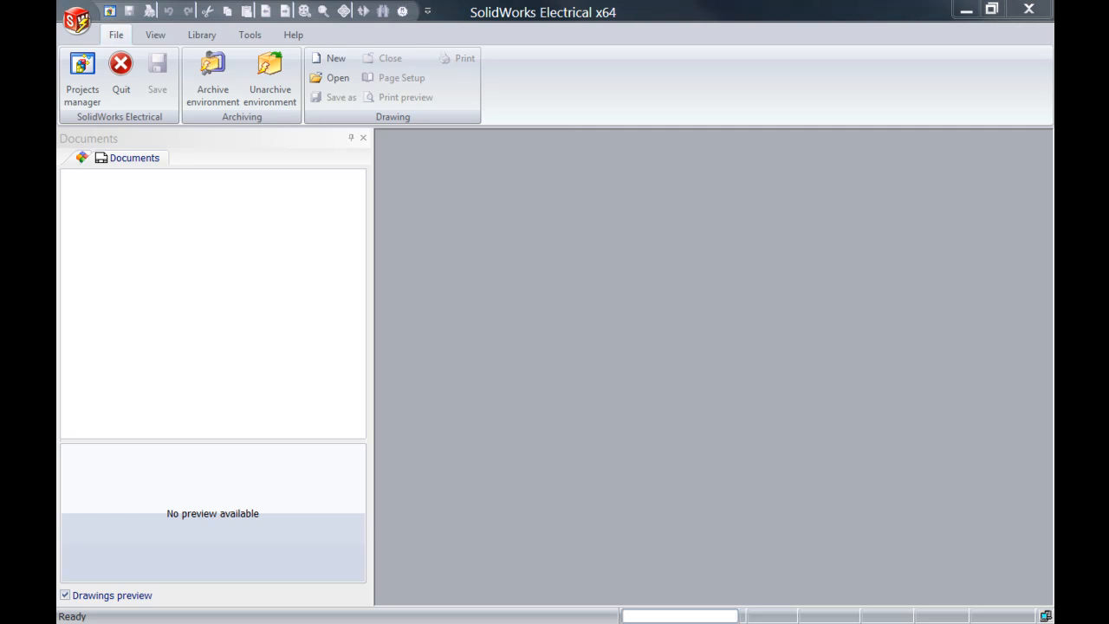
- Switch to Windows Explorer and open the Electrical\PUMPING STATION IEC folder in the Fasttrack vault, widening the name column
drag(1053, 104, 500, 3)
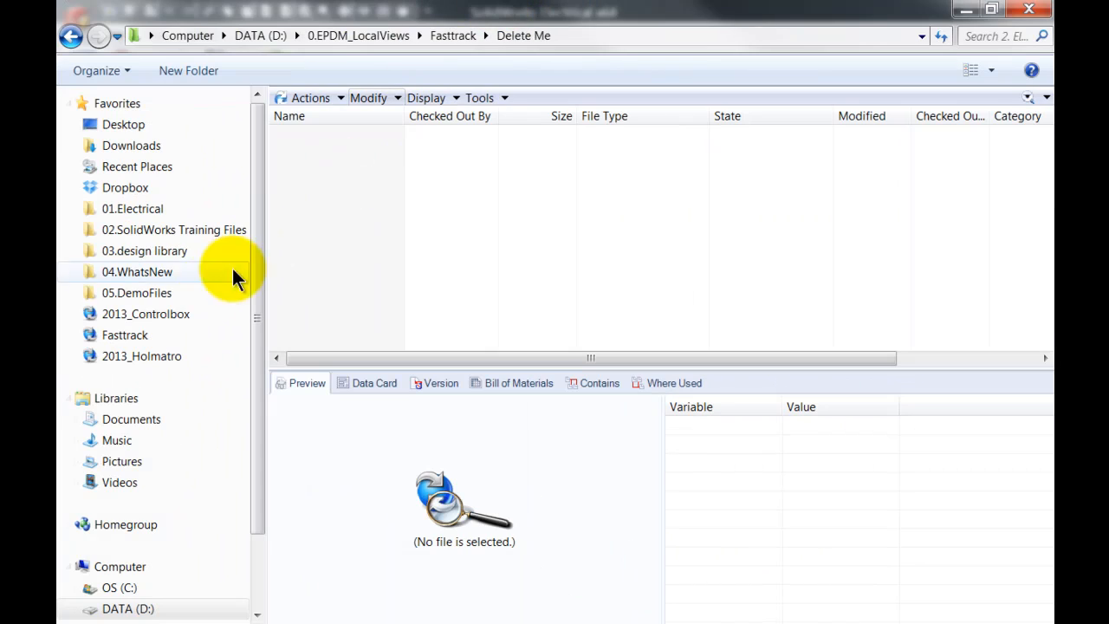
click(99, 338)
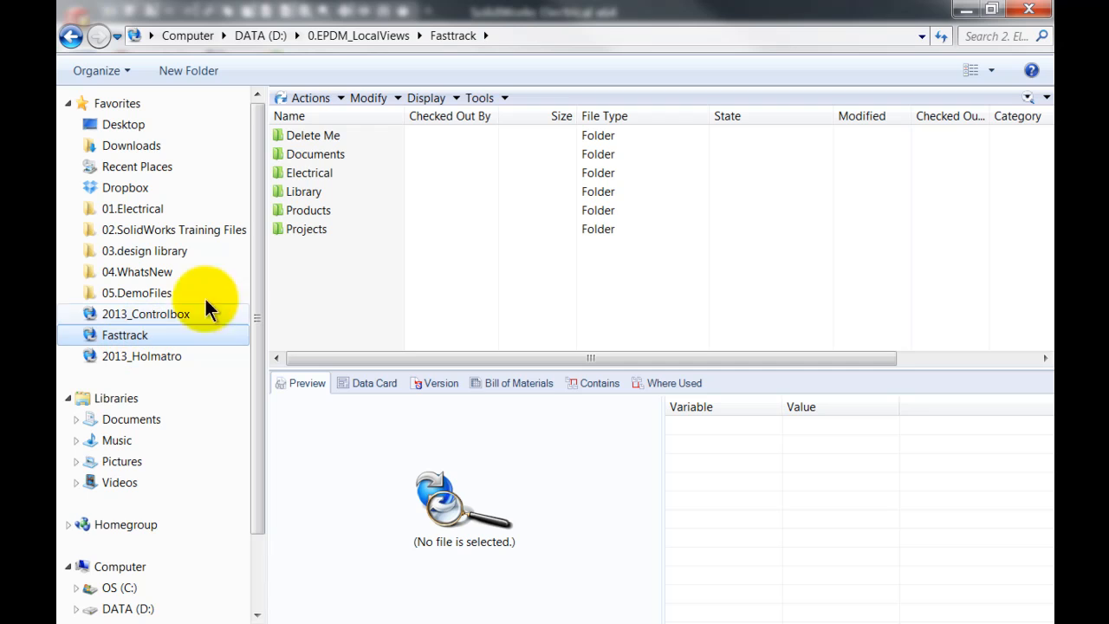
click(322, 176)
double_click(323, 175)
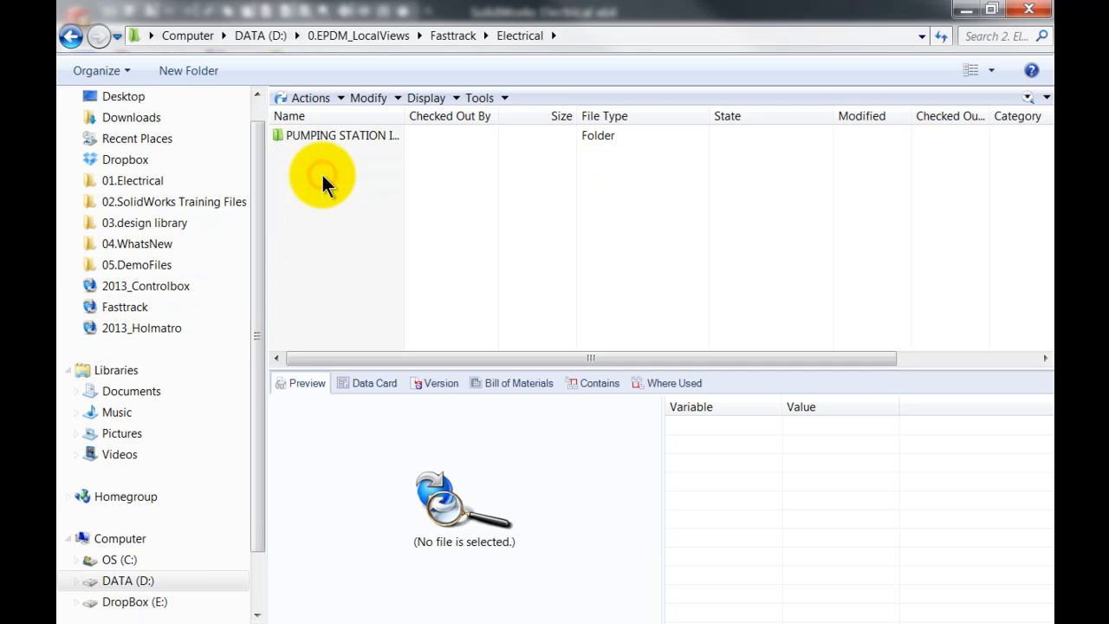
drag(406, 115, 459, 111)
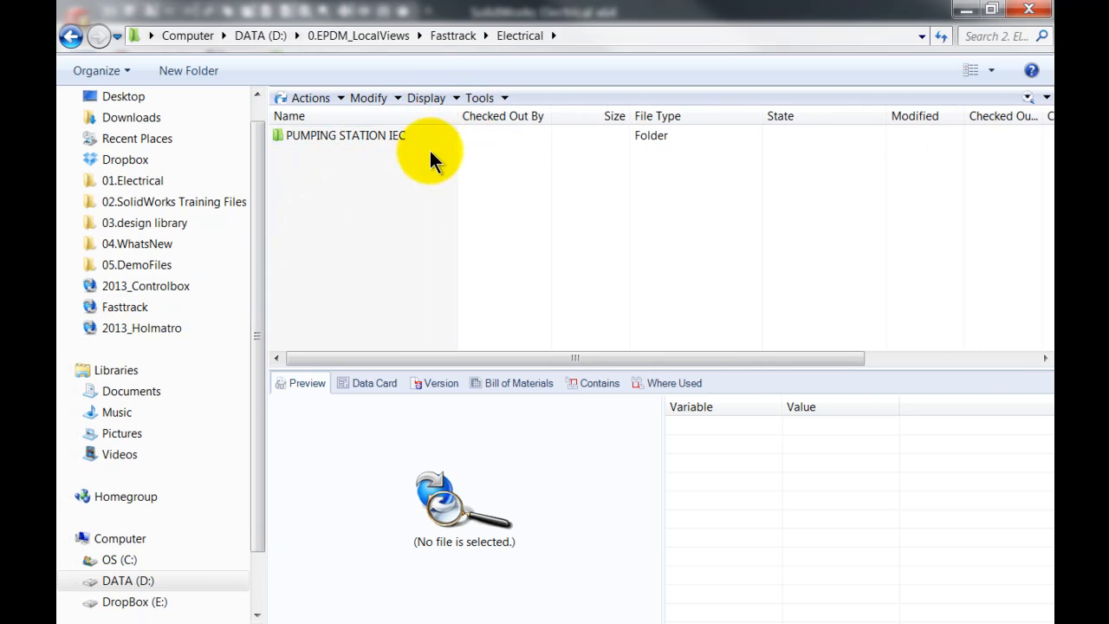
double_click(347, 135)
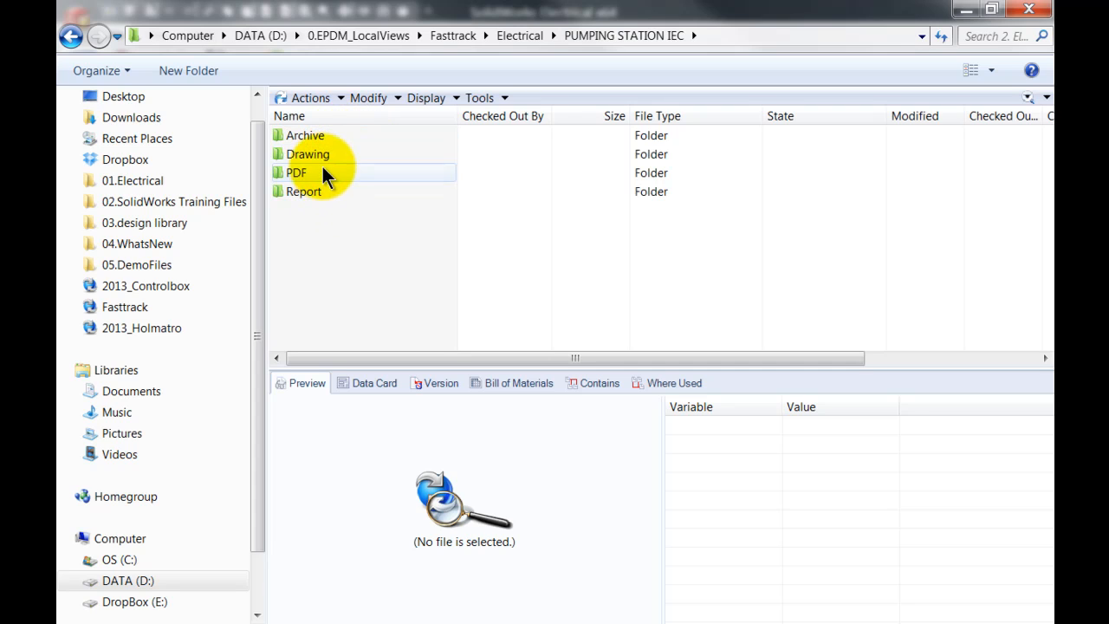
- Open 1-PUMPING STATION IEC from the project's PDF folder and page through to the Power drawing on page 4
double_click(321, 172)
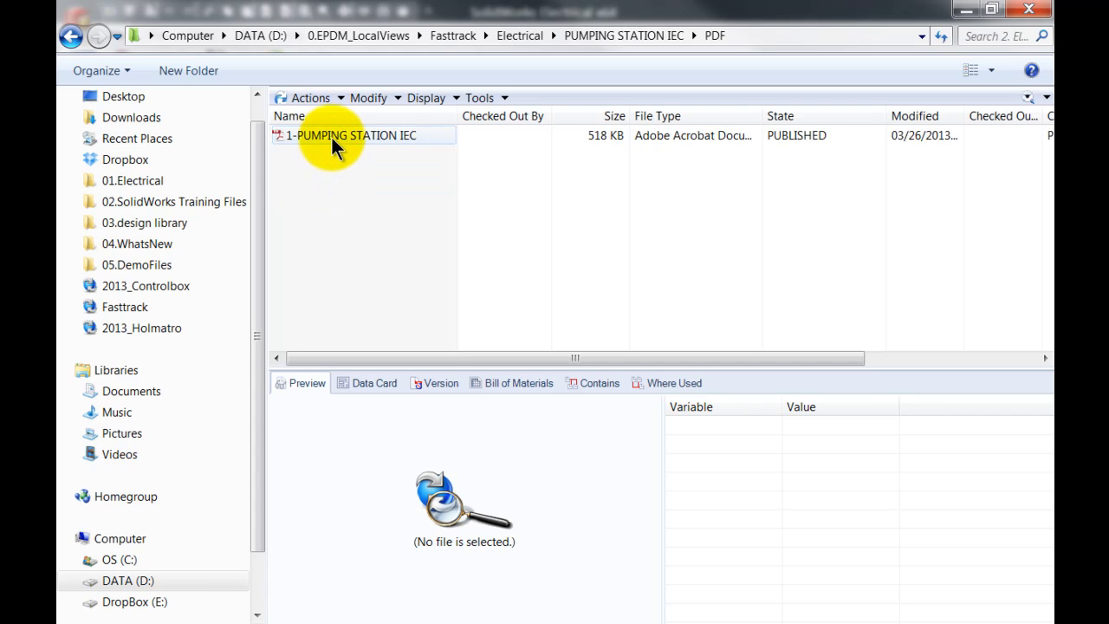
double_click(331, 135)
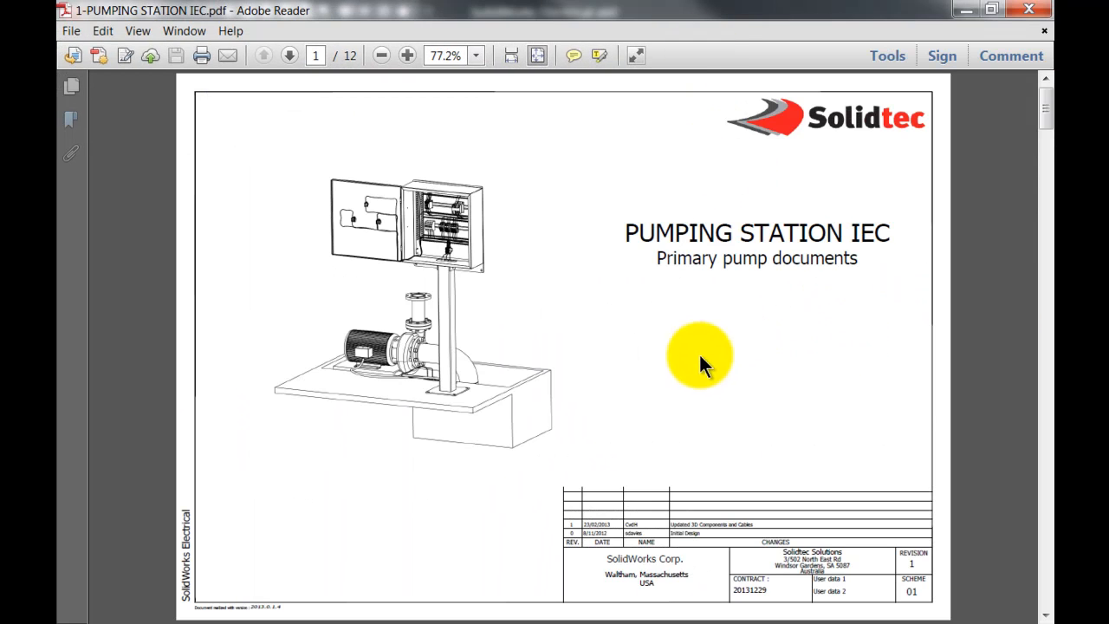
scroll(416, 356, down, 1)
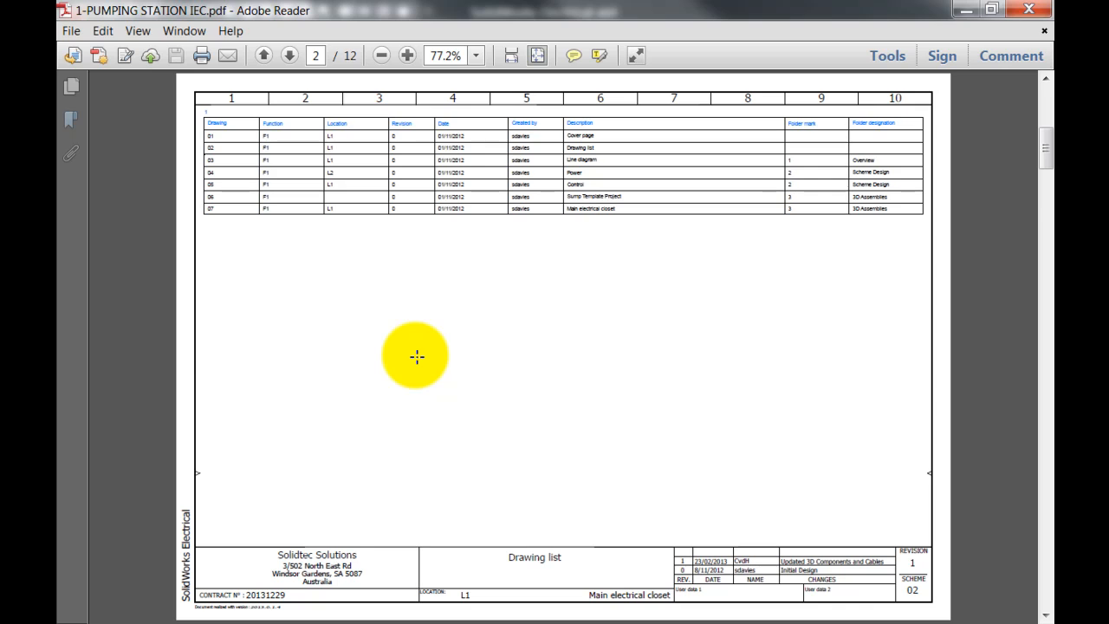
scroll(416, 356, down, 1)
scroll(417, 356, down, 1)
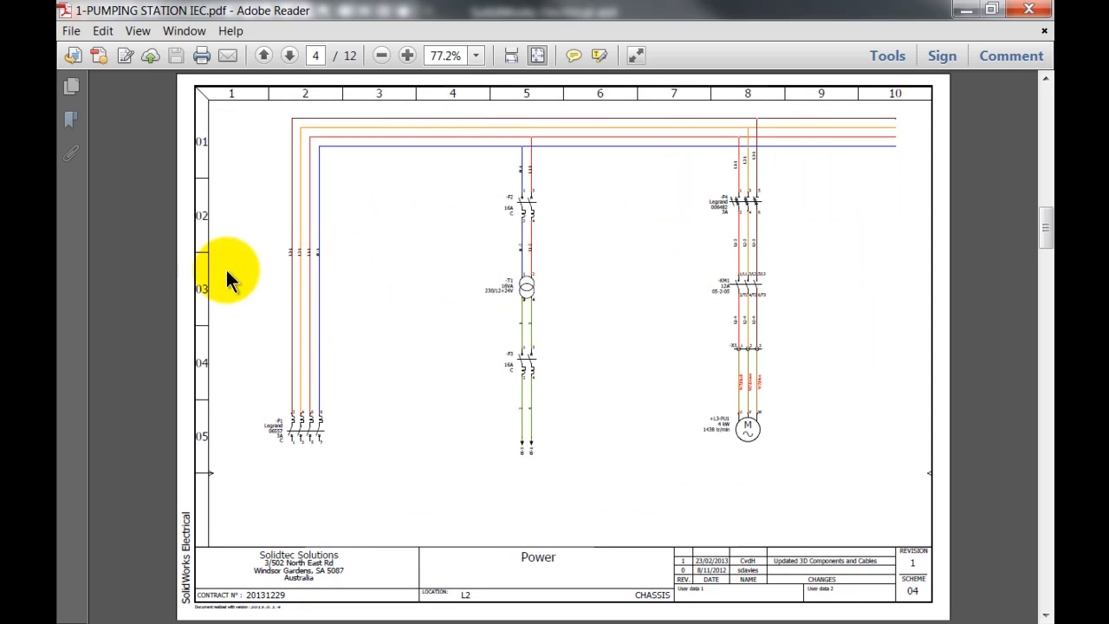
- Use the PDF bookmarks to locate the four poles magneto-thermal circuit breaker of F1 under L1 - Main electrical closet, L2 - CHASSIS
click(72, 119)
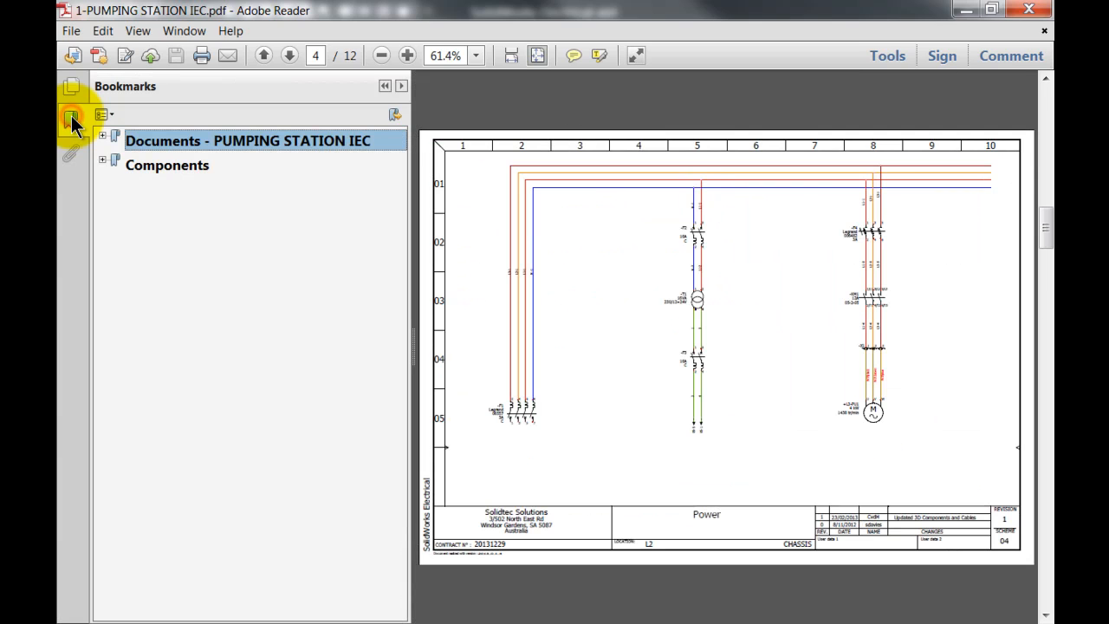
click(102, 160)
click(115, 184)
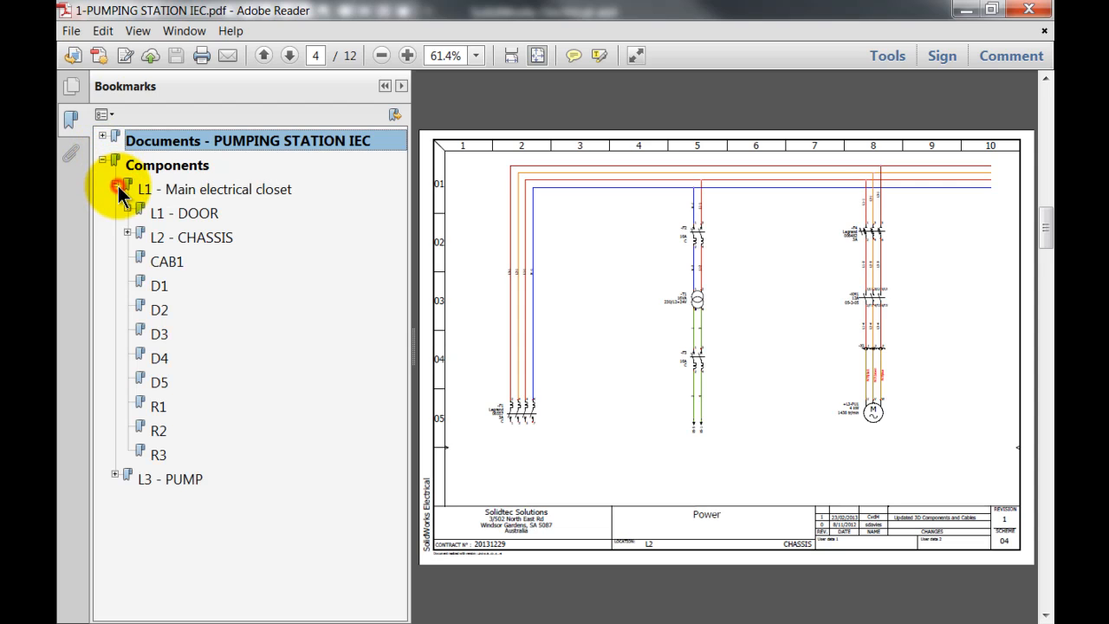
click(127, 232)
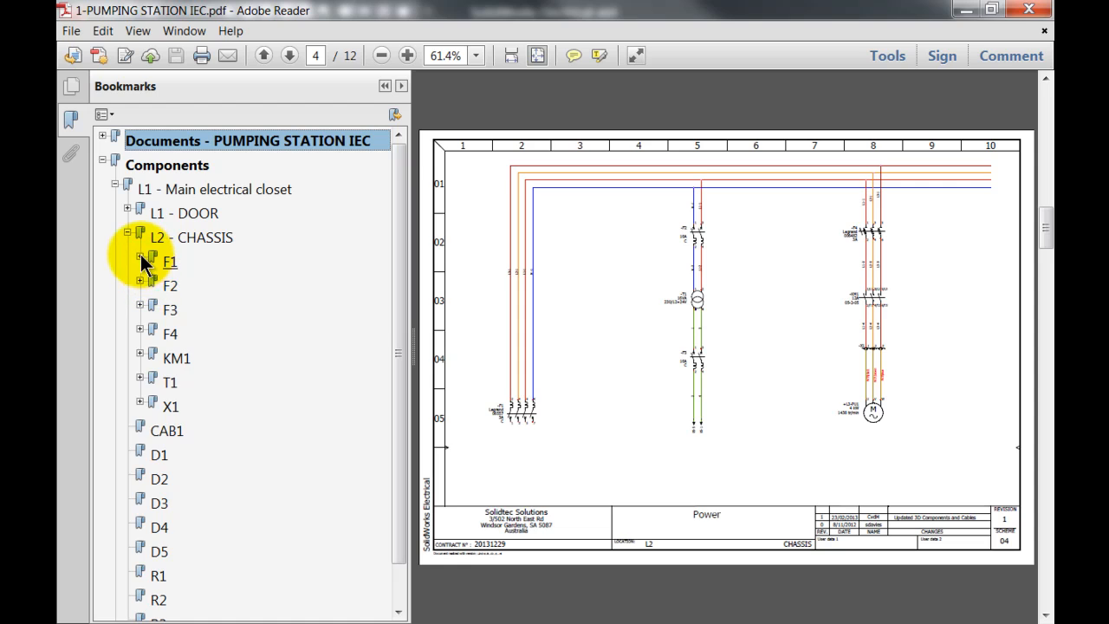
click(139, 256)
click(212, 292)
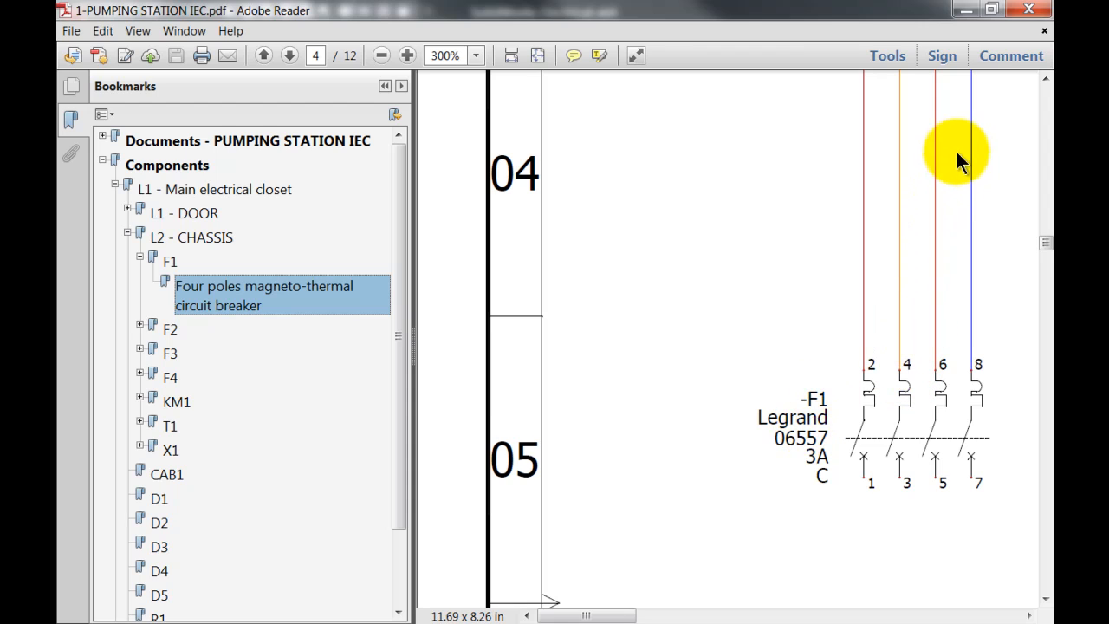
- Close the PDF document and preview the 1-PUMPING STATION IEC file with its vault data in Windows Explorer
click(1028, 11)
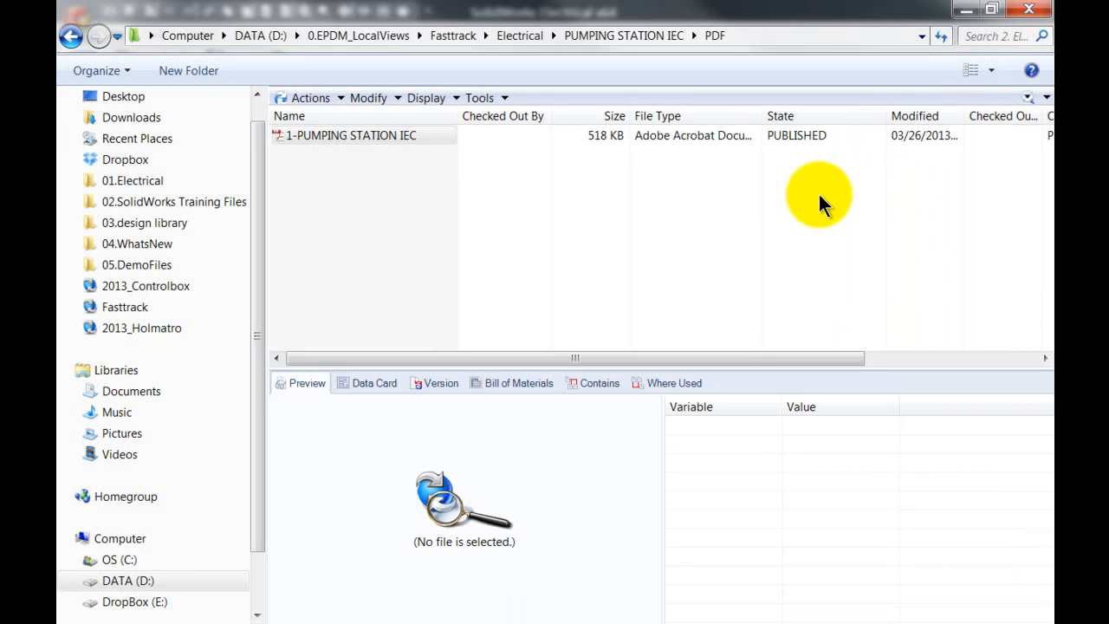
click(795, 204)
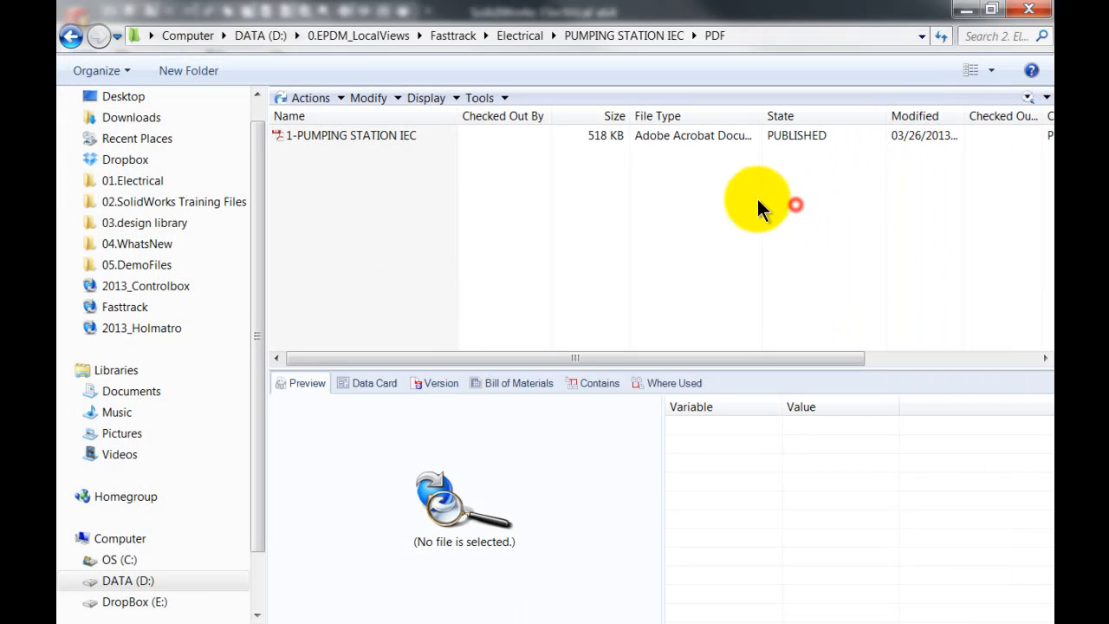
click(395, 138)
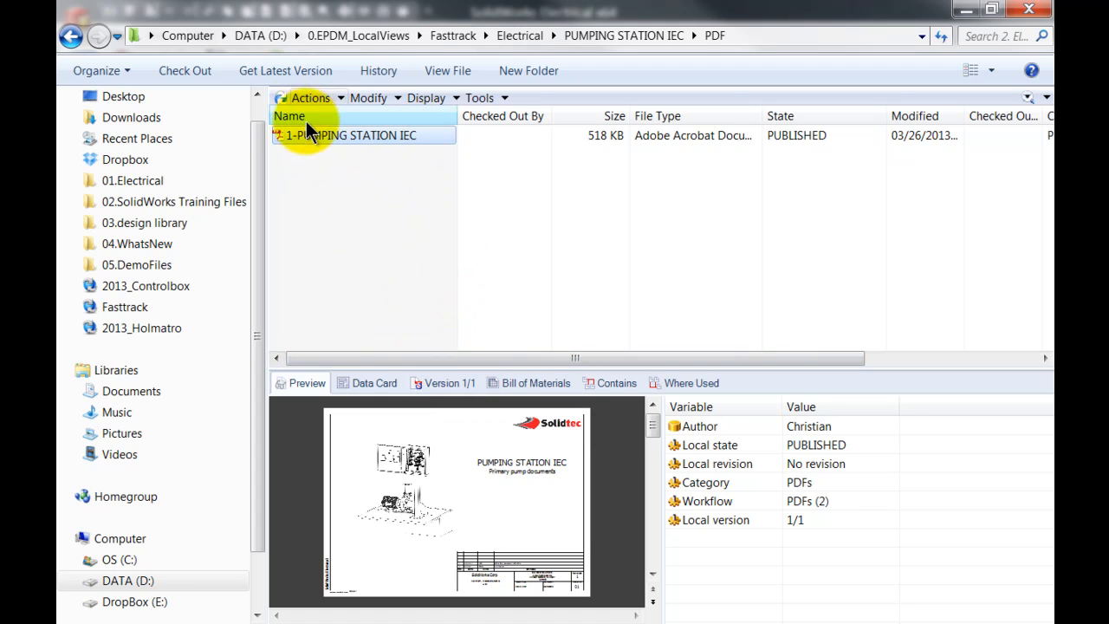
- Go to the Electrical\PUMPING STATION IEC\Archive folder of the Fasttrack vault and preview the contents of PUMPING STATION IEC.proj
click(462, 33)
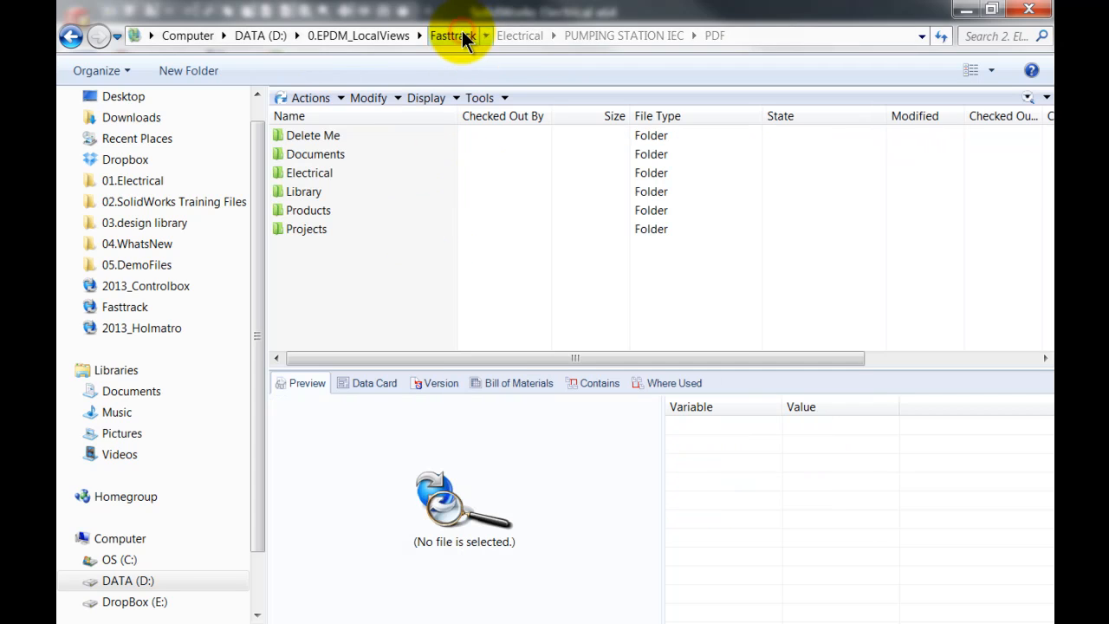
double_click(314, 173)
double_click(321, 136)
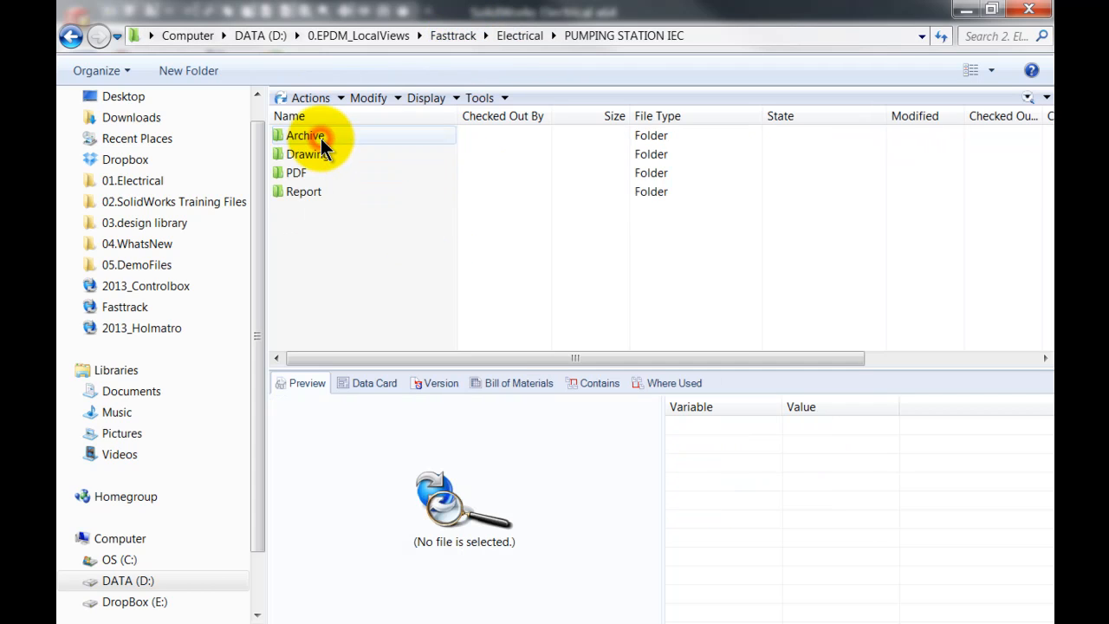
double_click(320, 138)
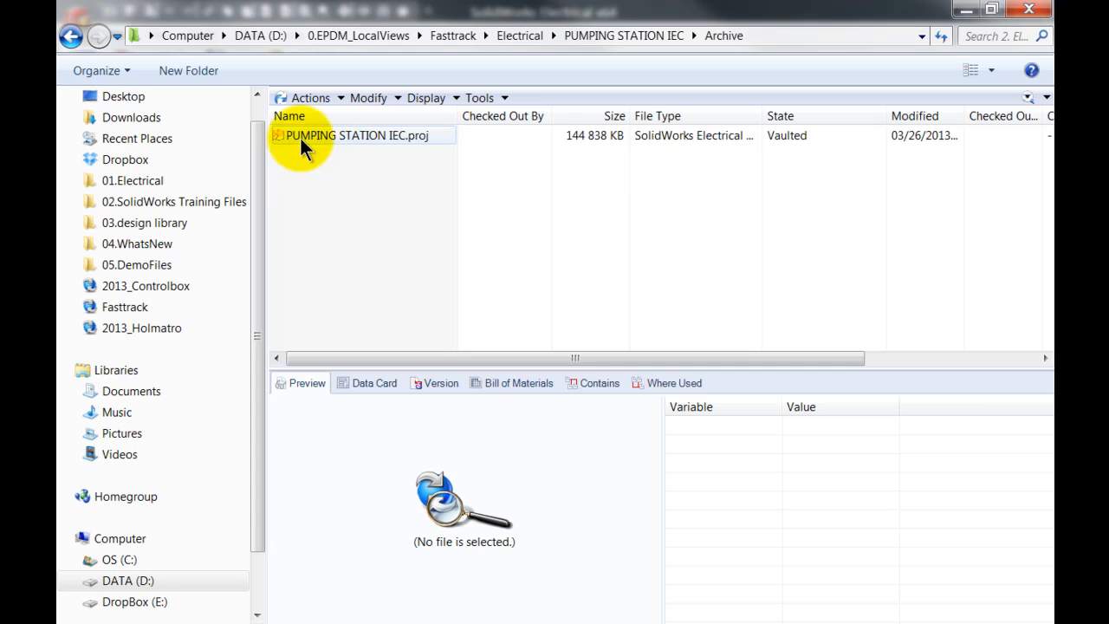
click(354, 137)
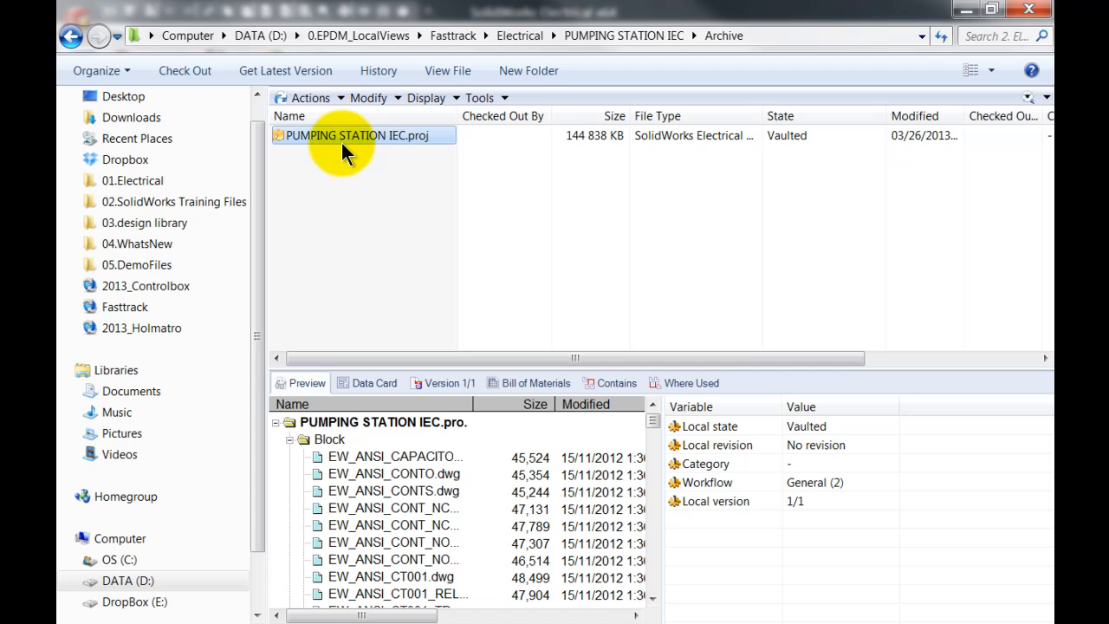
mouse_move(652, 421)
mouse_down()
mouse_move(660, 589)
mouse_move(651, 416)
mouse_up()
click(479, 246)
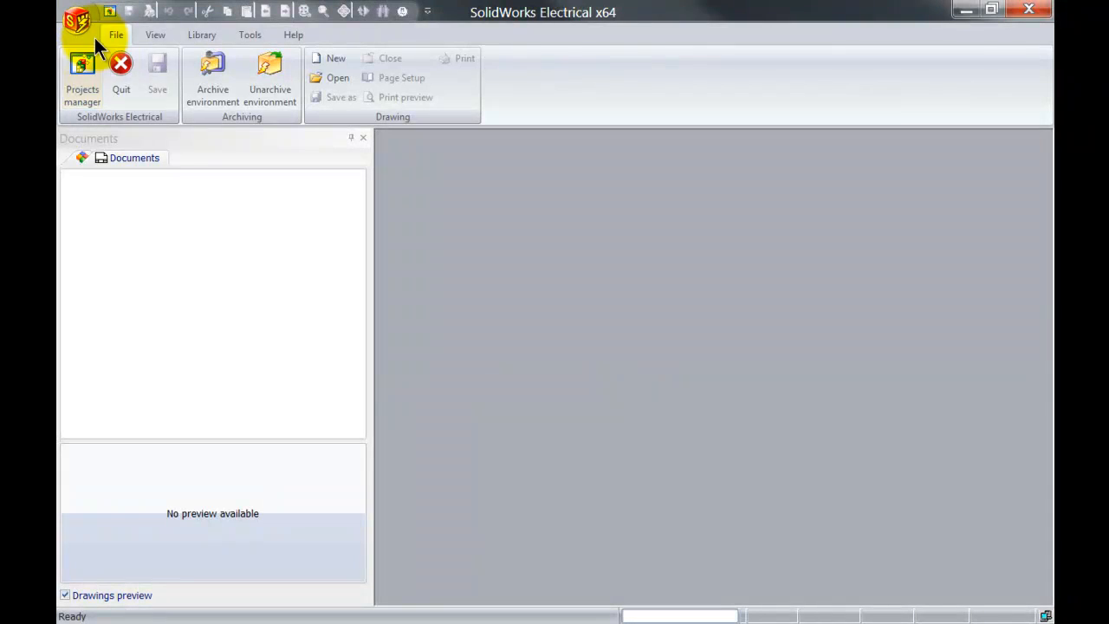
- Switch to SolidWorks Electrical and delete the PUMPING STATION IEC project in the Projects Manager
click(90, 87)
click(221, 144)
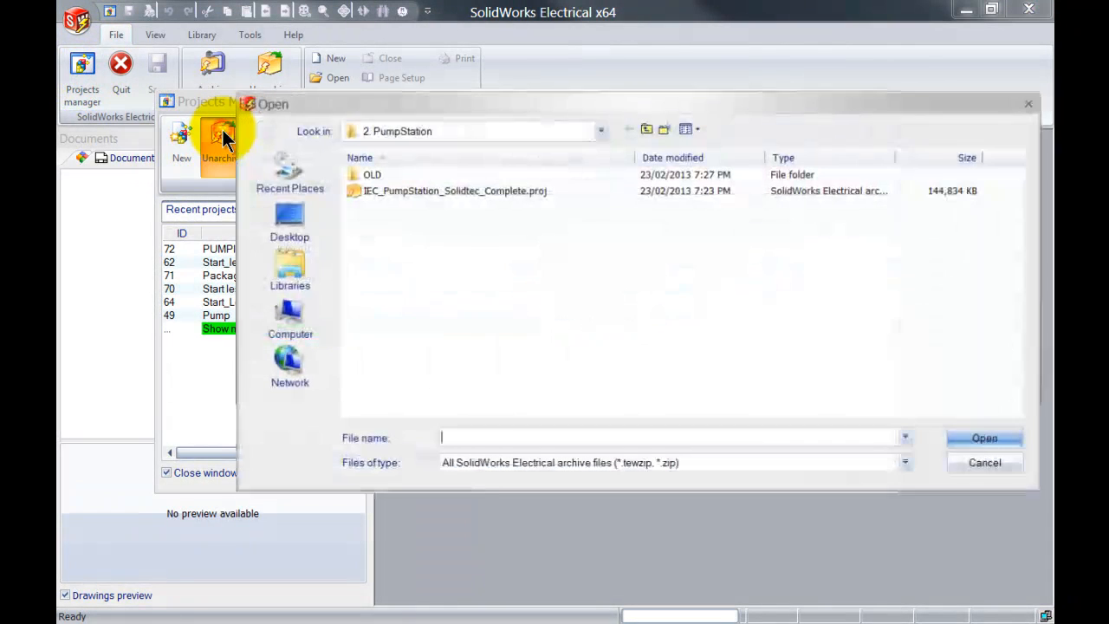
click(970, 465)
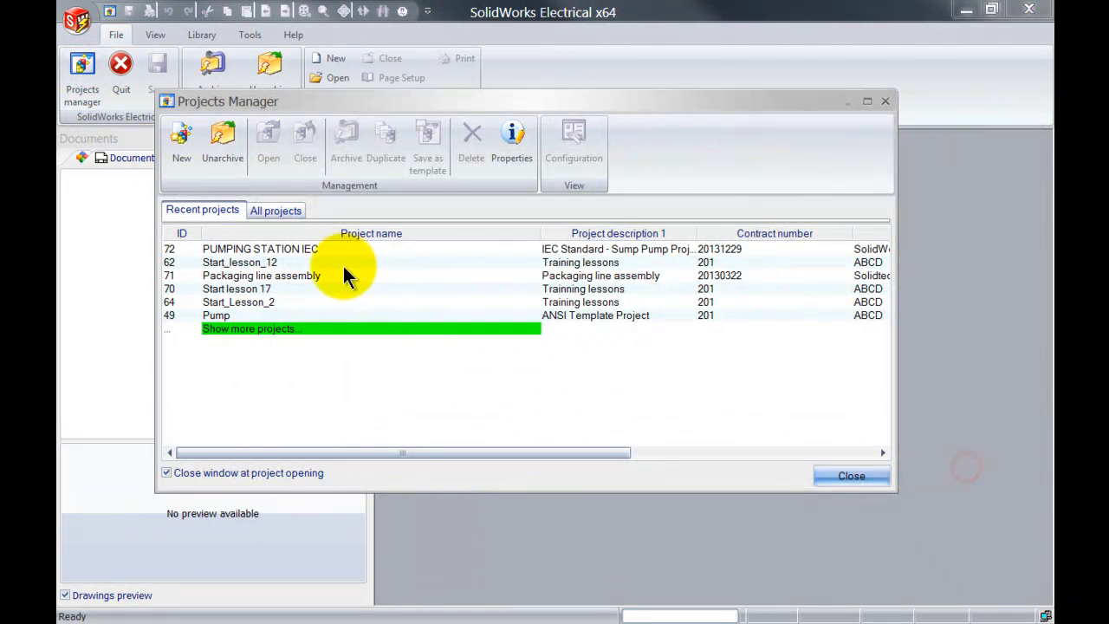
click(309, 249)
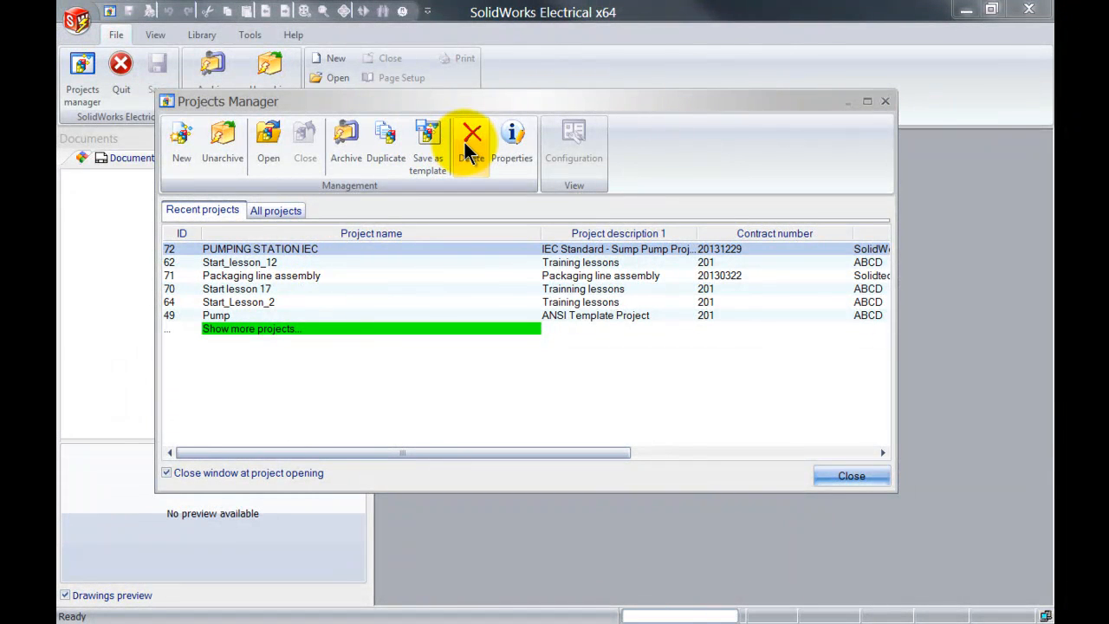
click(471, 138)
click(601, 343)
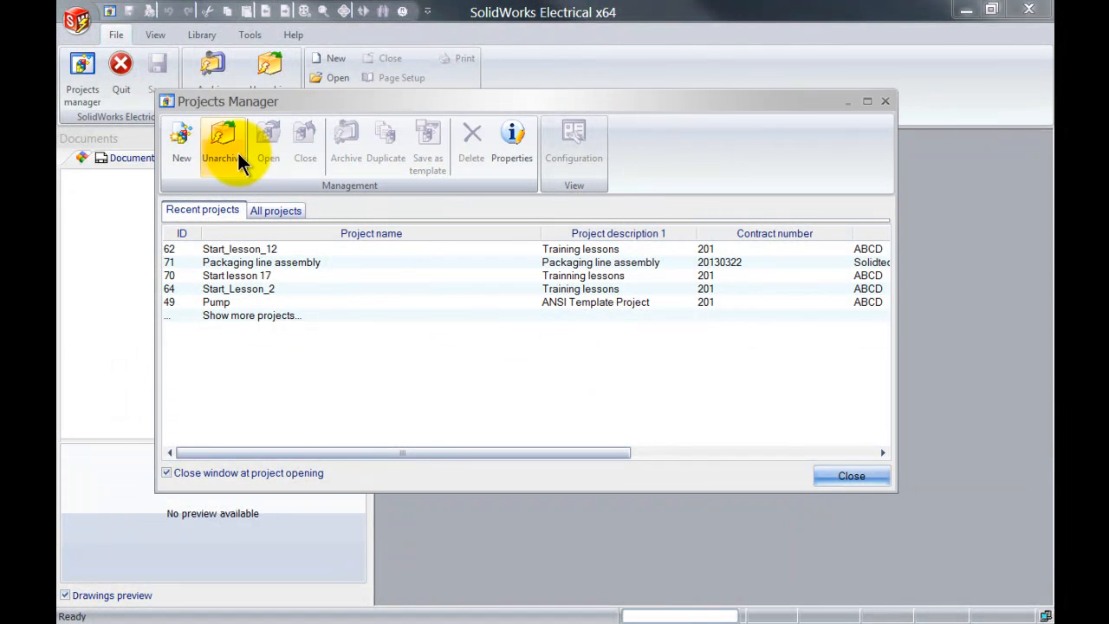
- Start unarchiving a project and browse to D:\0.EPDM_LocalViews\Fasttrack\Electrical\PUMPING STATION IEC
click(216, 146)
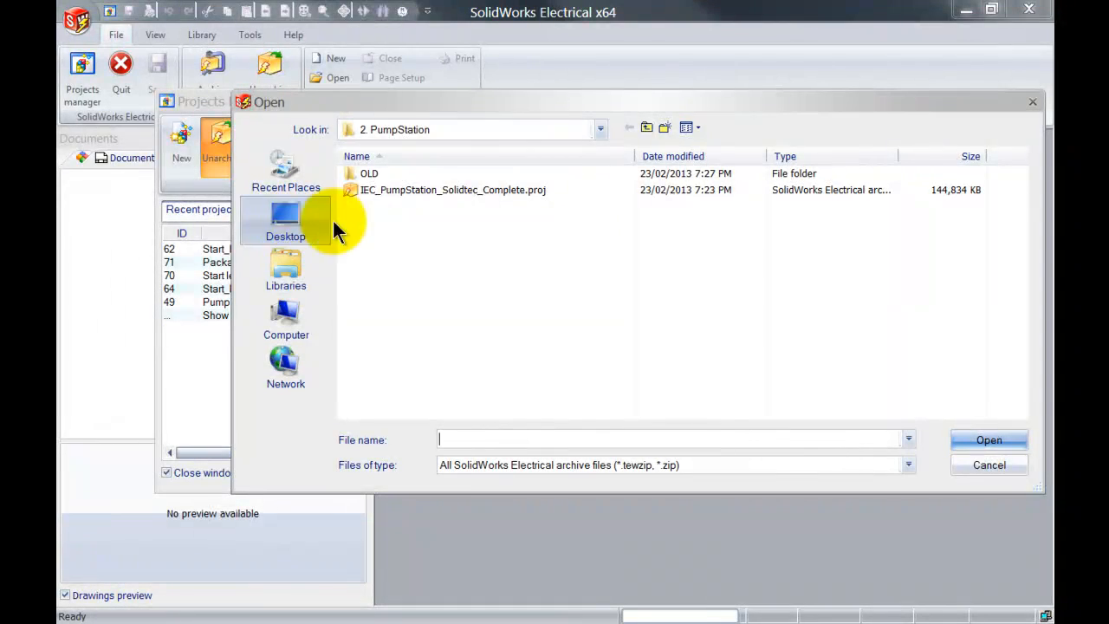
click(285, 319)
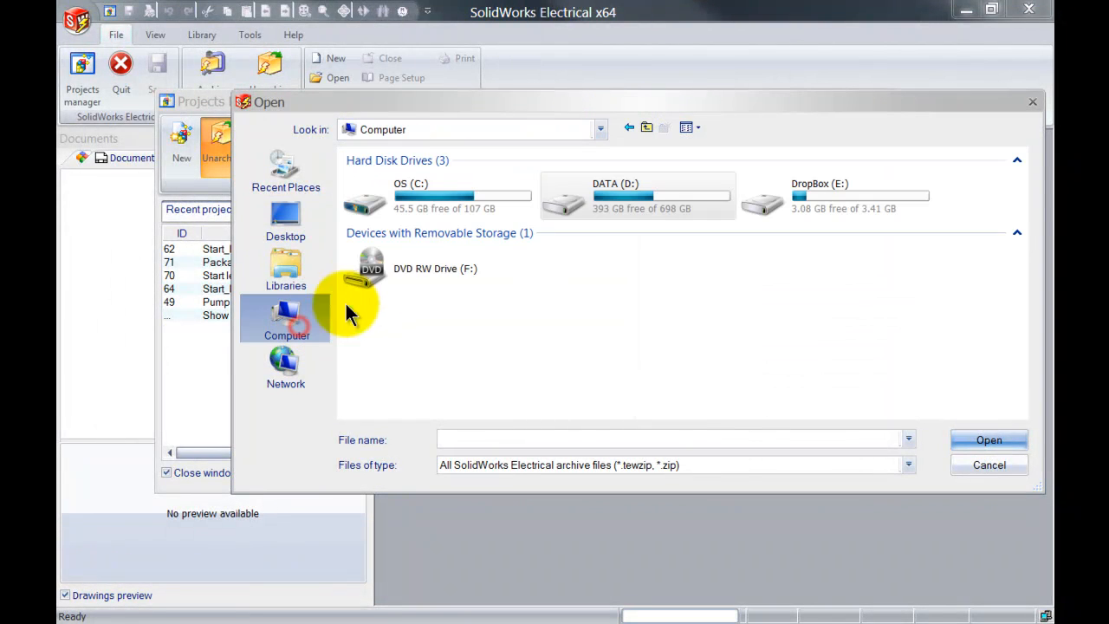
double_click(589, 198)
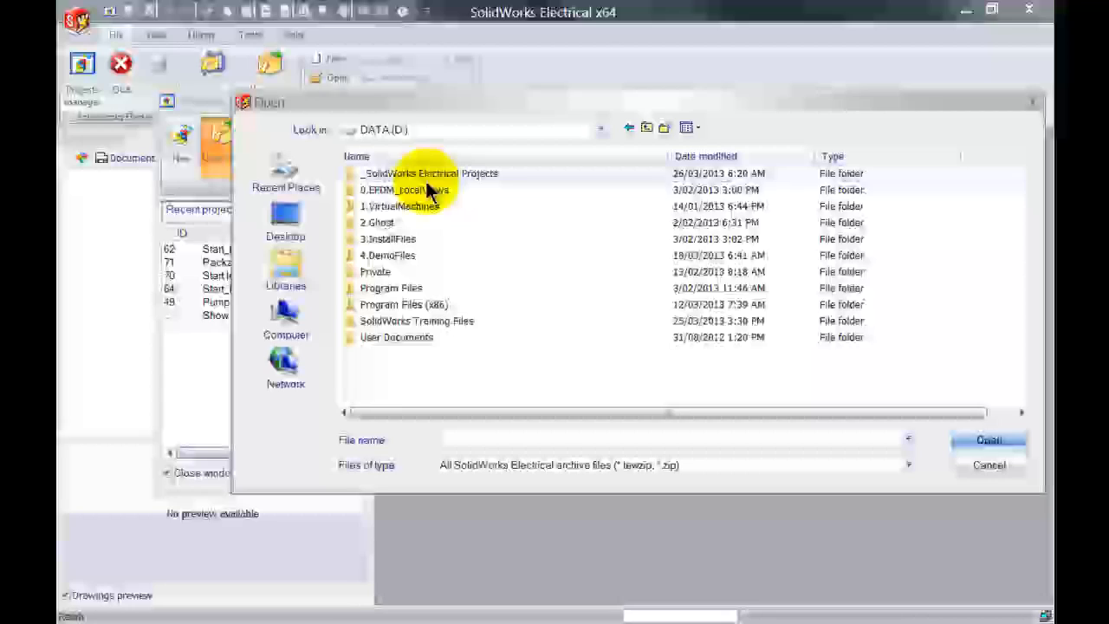
double_click(424, 189)
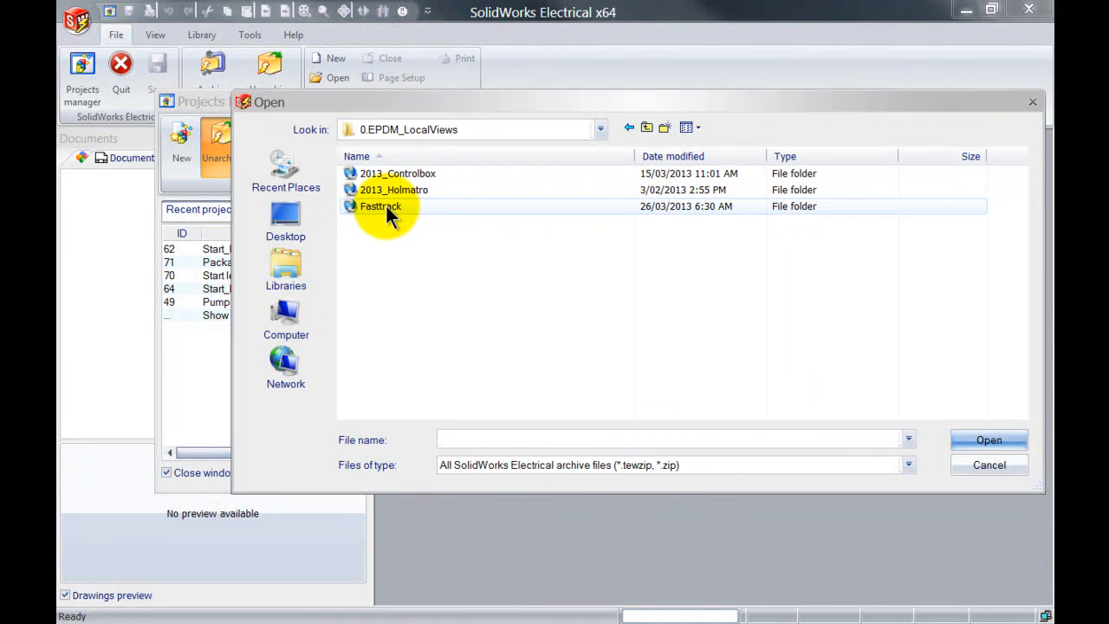
click(387, 206)
double_click(386, 206)
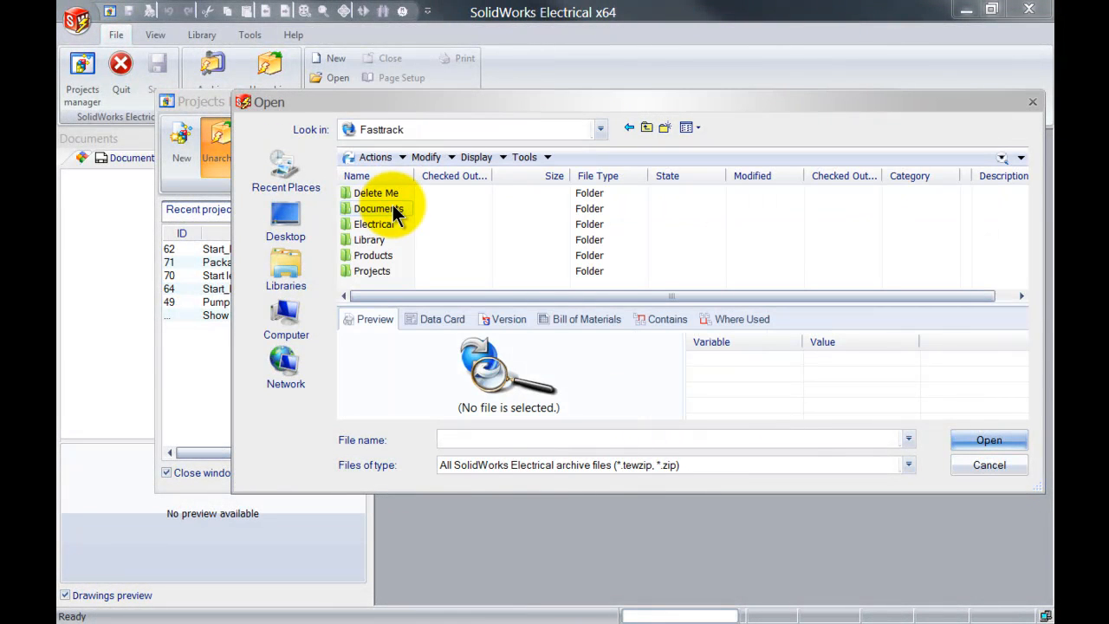
double_click(386, 223)
double_click(382, 192)
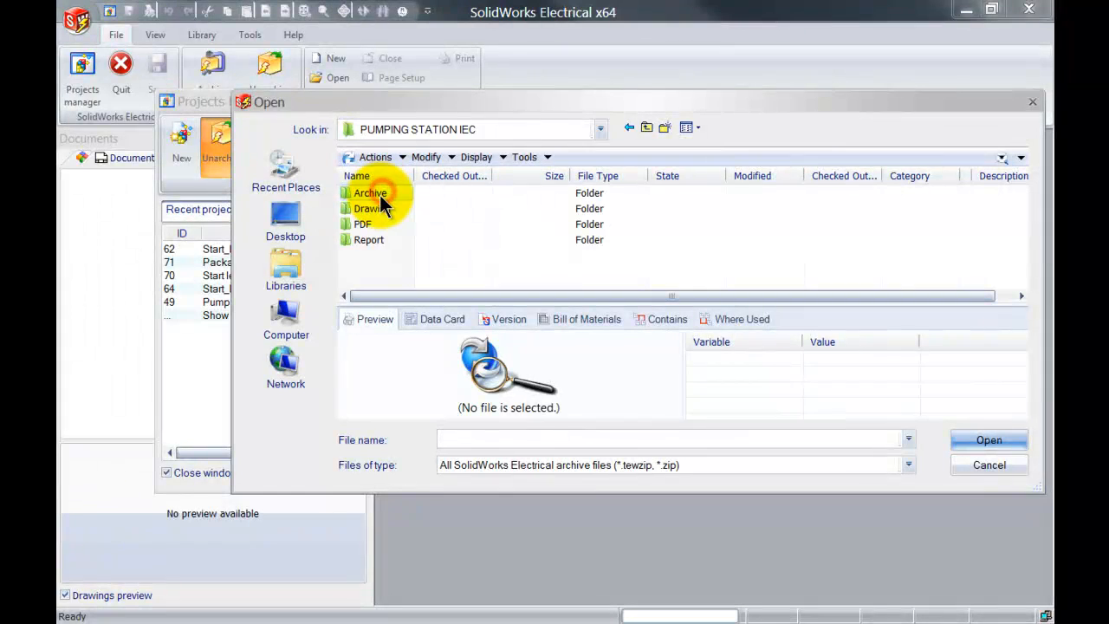
- Unarchive PUMPING STATION IEC.proj from the Archive folder and accept the project properties
click(381, 193)
double_click(381, 194)
click(381, 193)
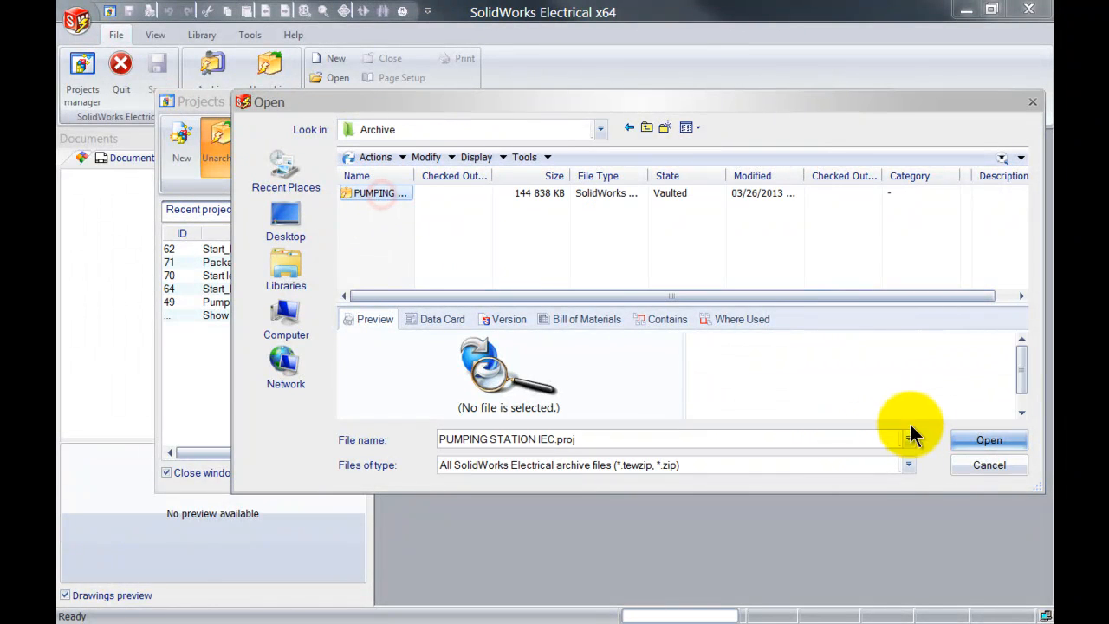
click(970, 440)
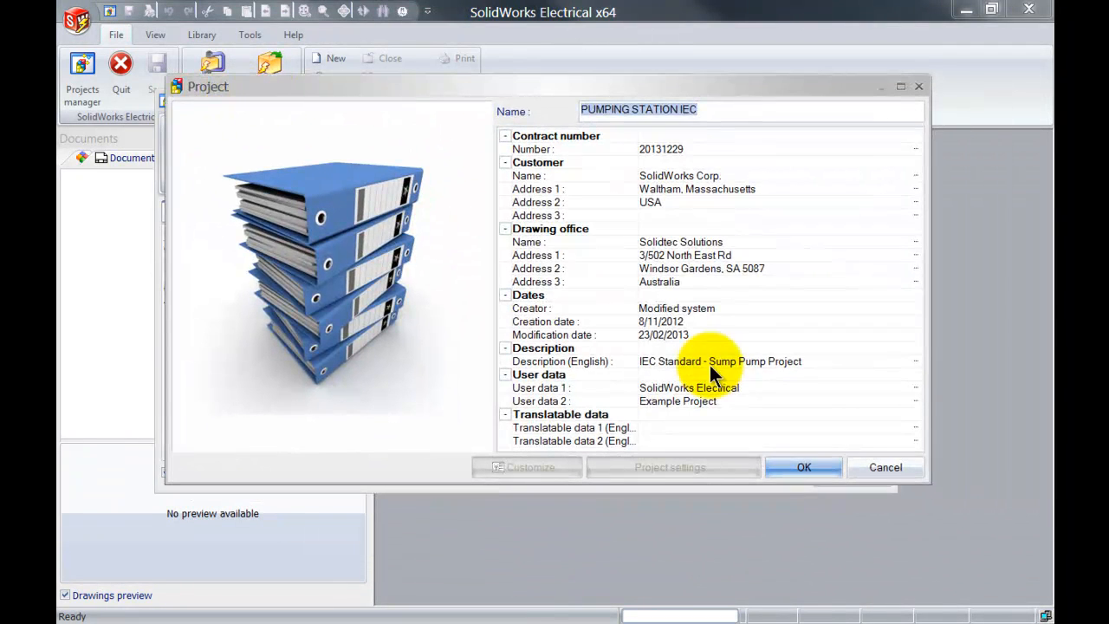
click(809, 464)
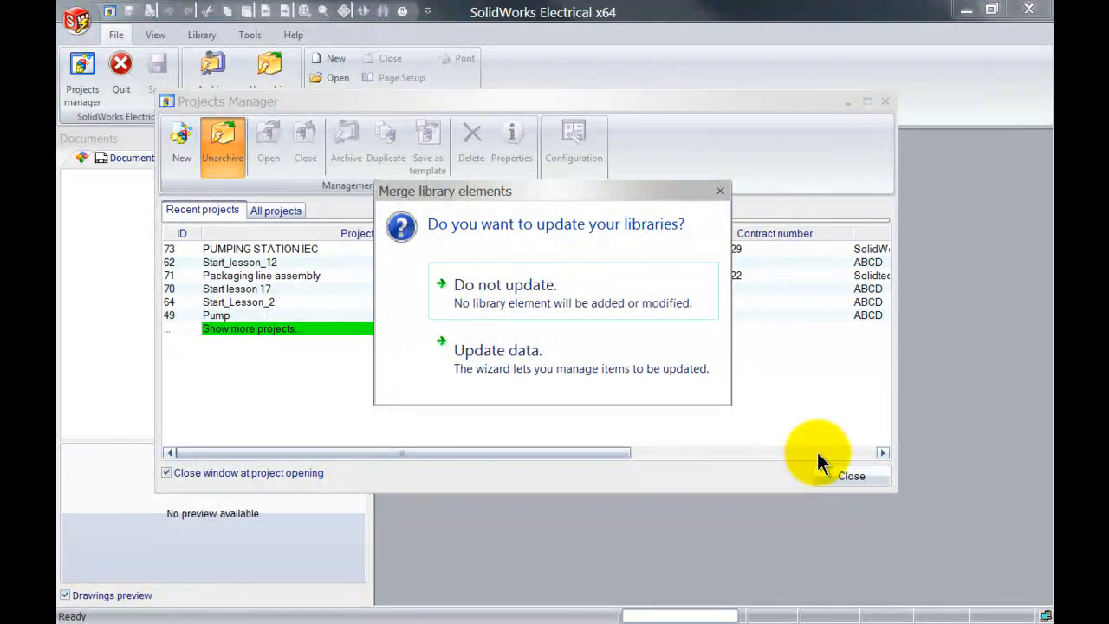
- Choose to update the library data, complete the unarchiving wizard with its default selection, and open the unarchived project
click(586, 363)
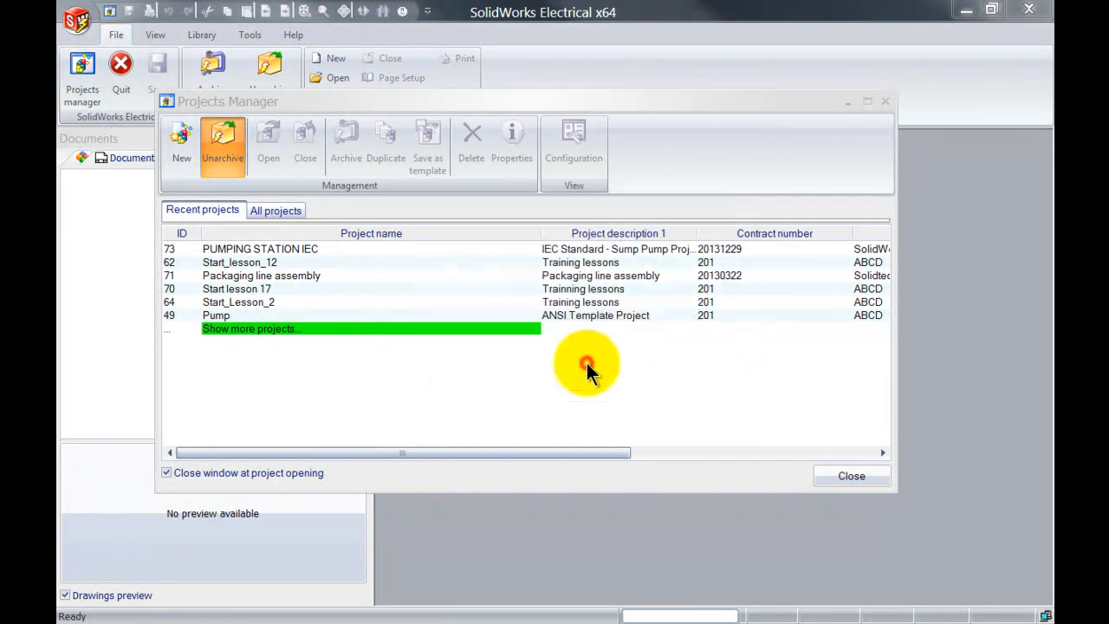
click(223, 143)
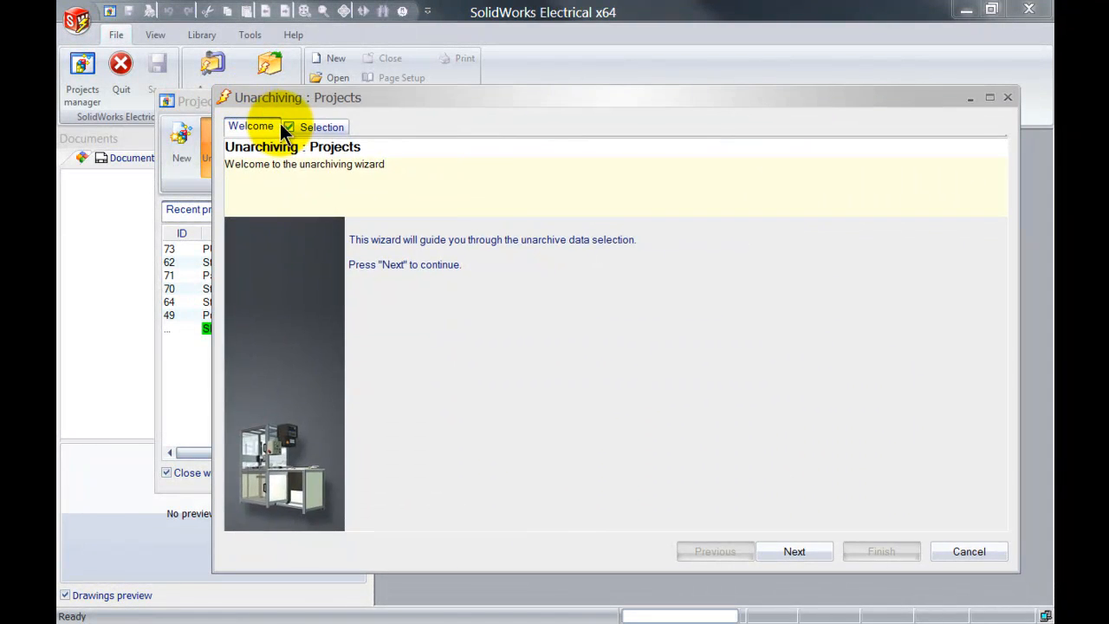
click(287, 128)
click(641, 127)
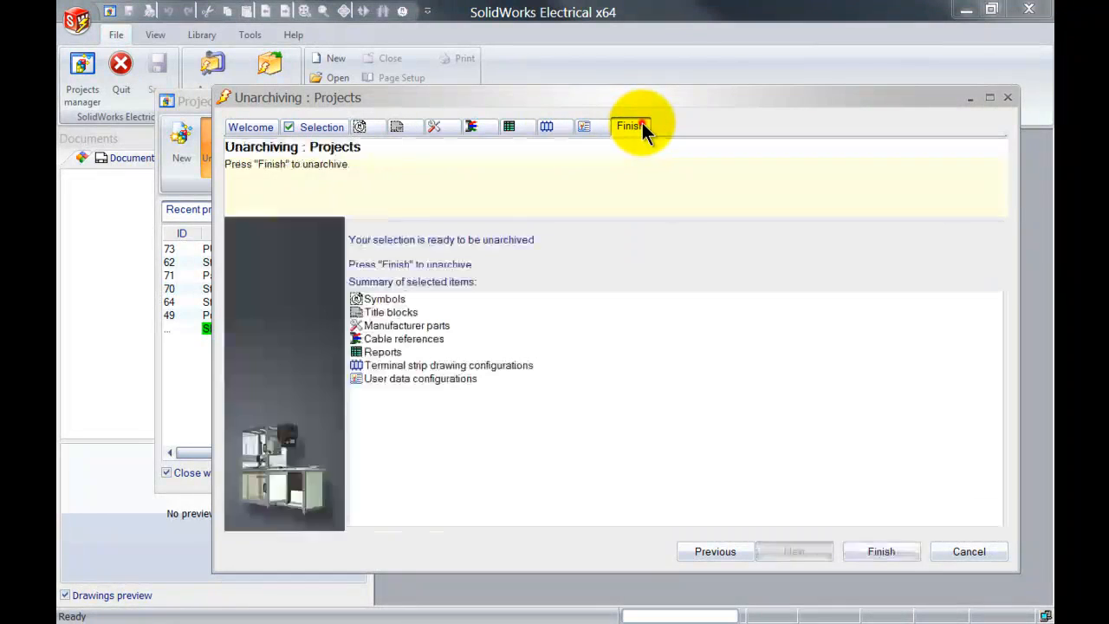
click(875, 551)
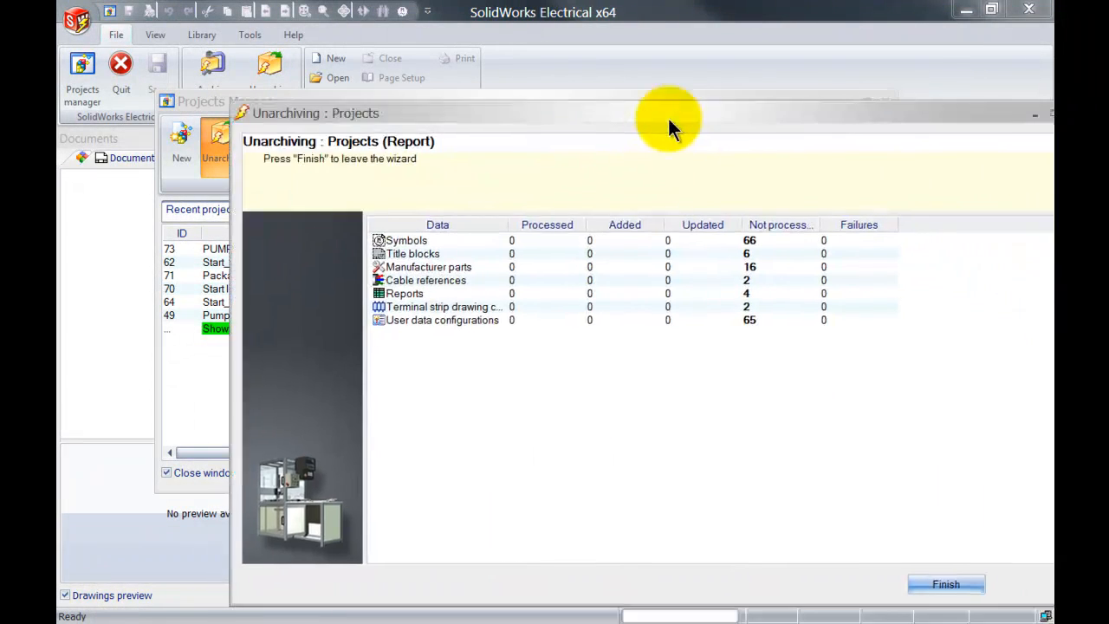
drag(667, 123, 545, 50)
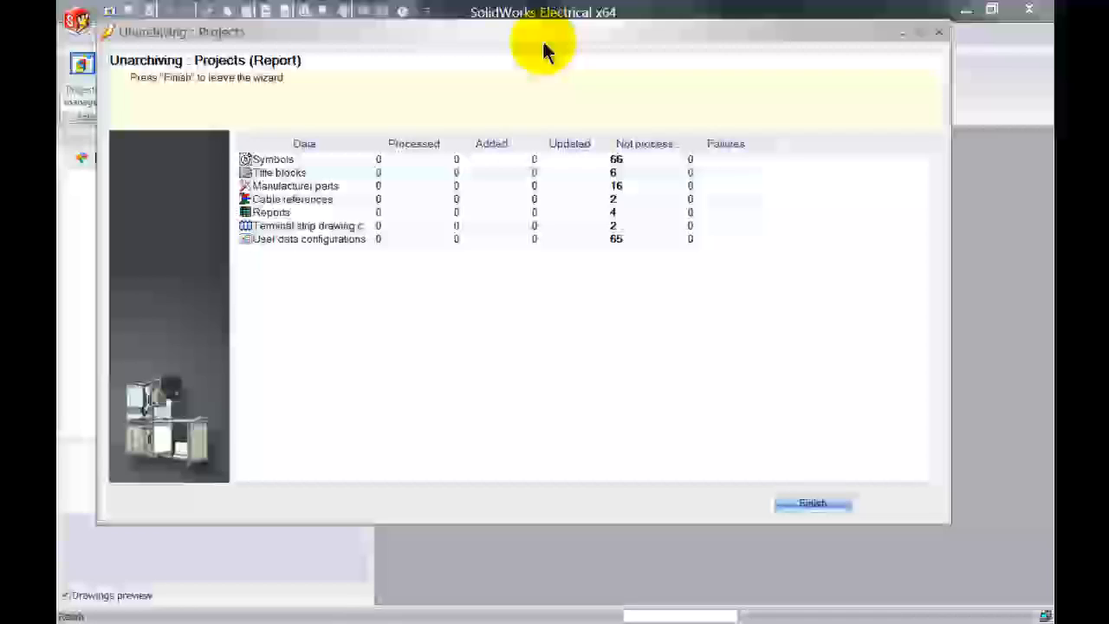
click(808, 503)
click(555, 345)
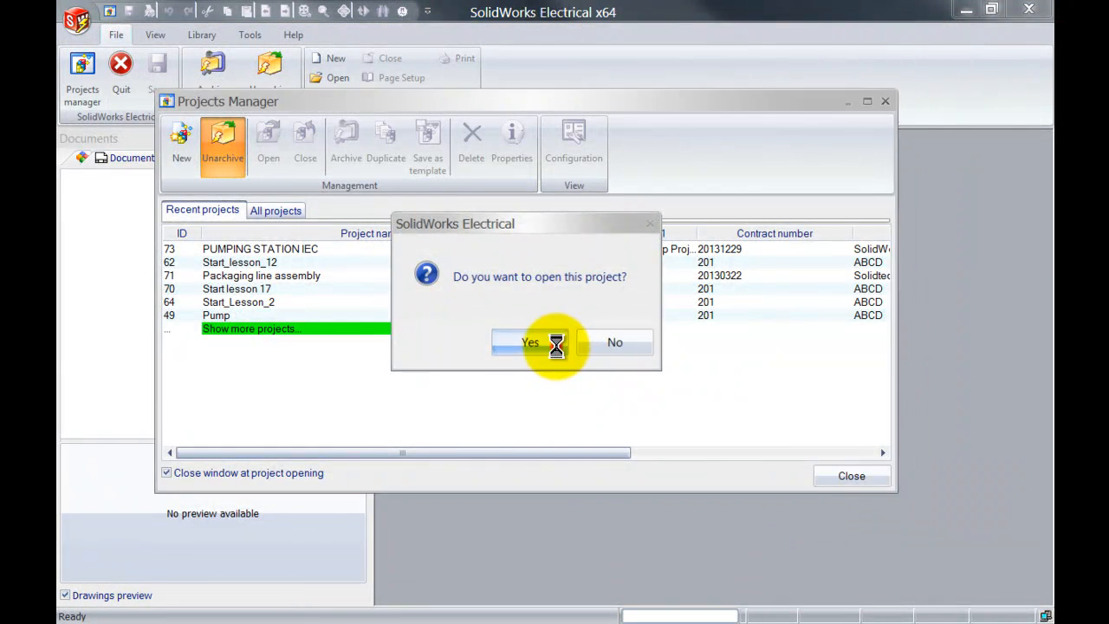
- Expand the primary pump documents with their Overview and Scheme Design folders and open the 05 - Control drawing
click(83, 191)
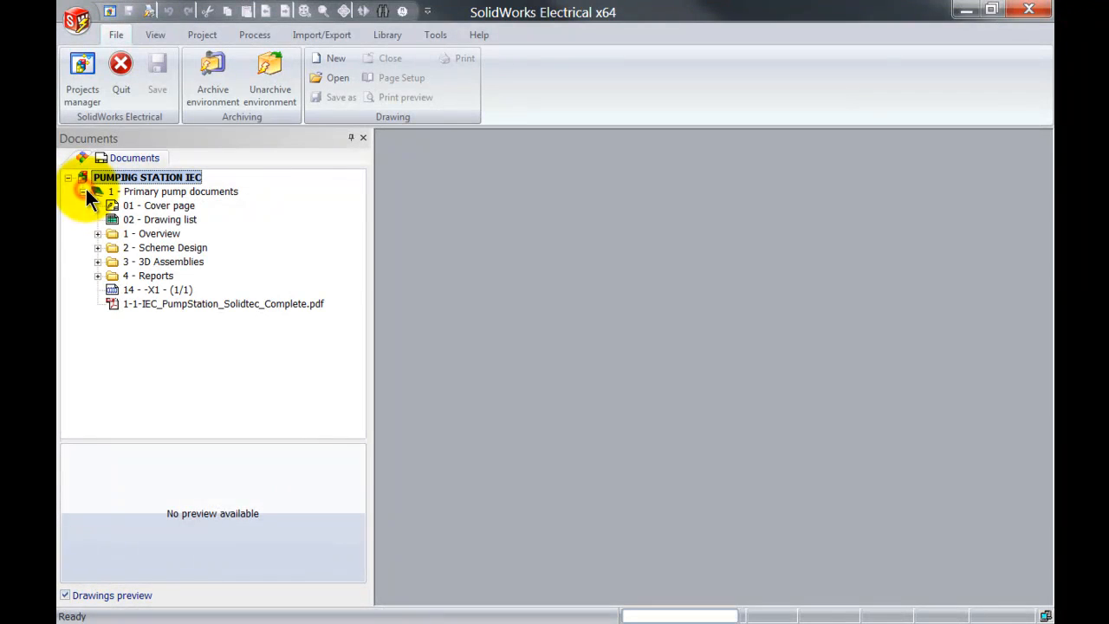
click(97, 233)
click(97, 262)
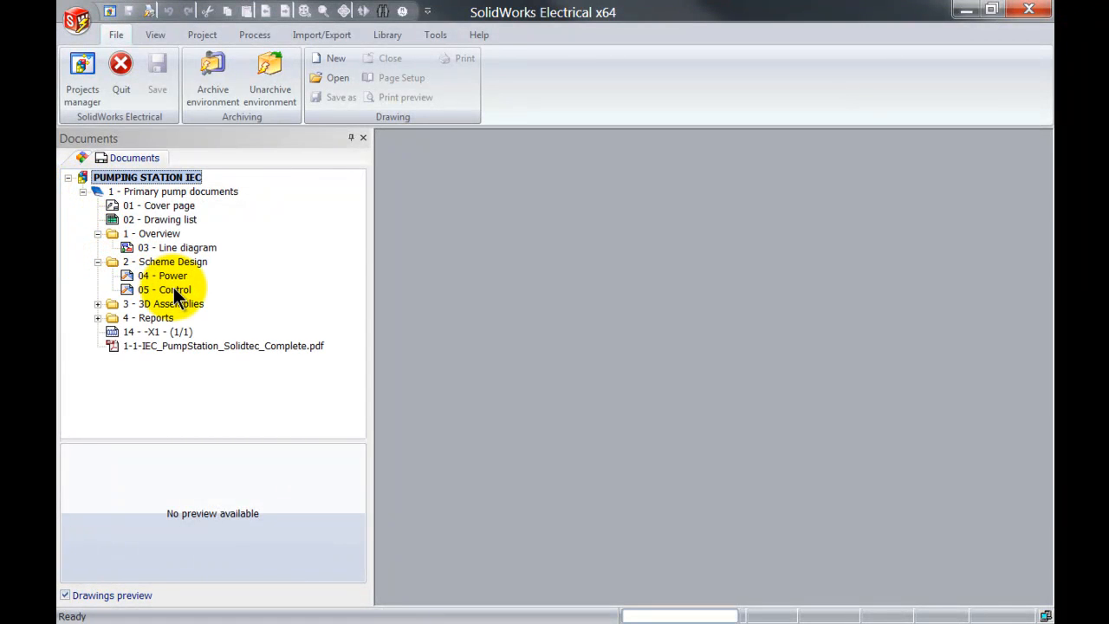
double_click(164, 291)
- Copy lamp -H1 and paste the copy in the empty area to the right of the +L3 - PUMP outline around B2
mouse_move(669, 257)
middle_down()
mouse_move(633, 354)
mouse_move(595, 362)
middle_up()
scroll(641, 259, up, 3)
scroll(593, 343, up, 2)
scroll(537, 300, up, 1)
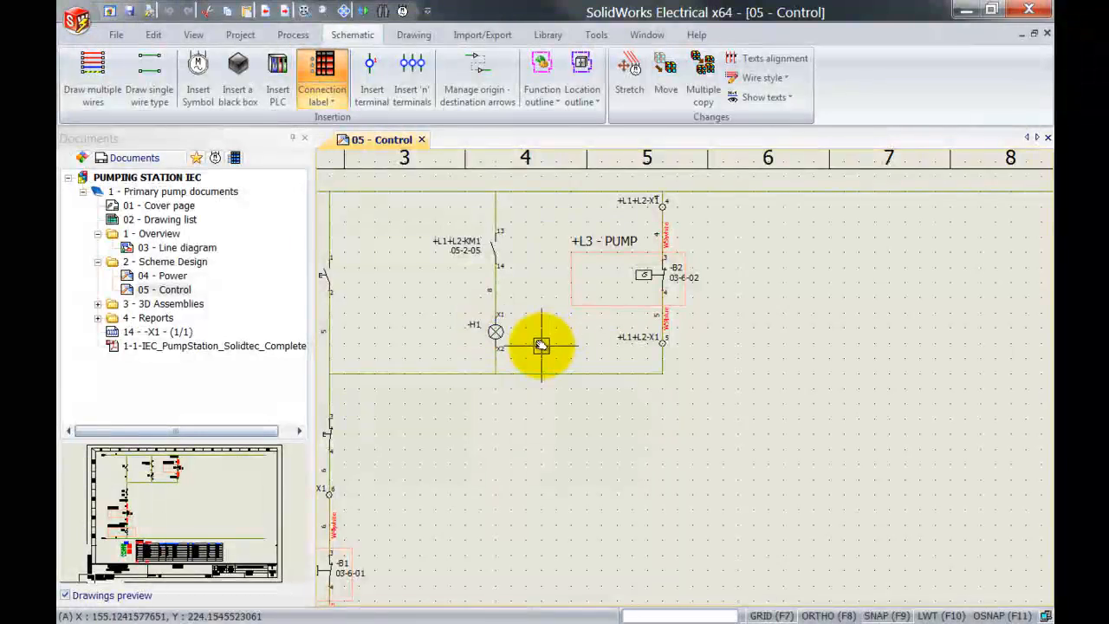
middle_drag(539, 339, 639, 148)
scroll(607, 260, down, 1)
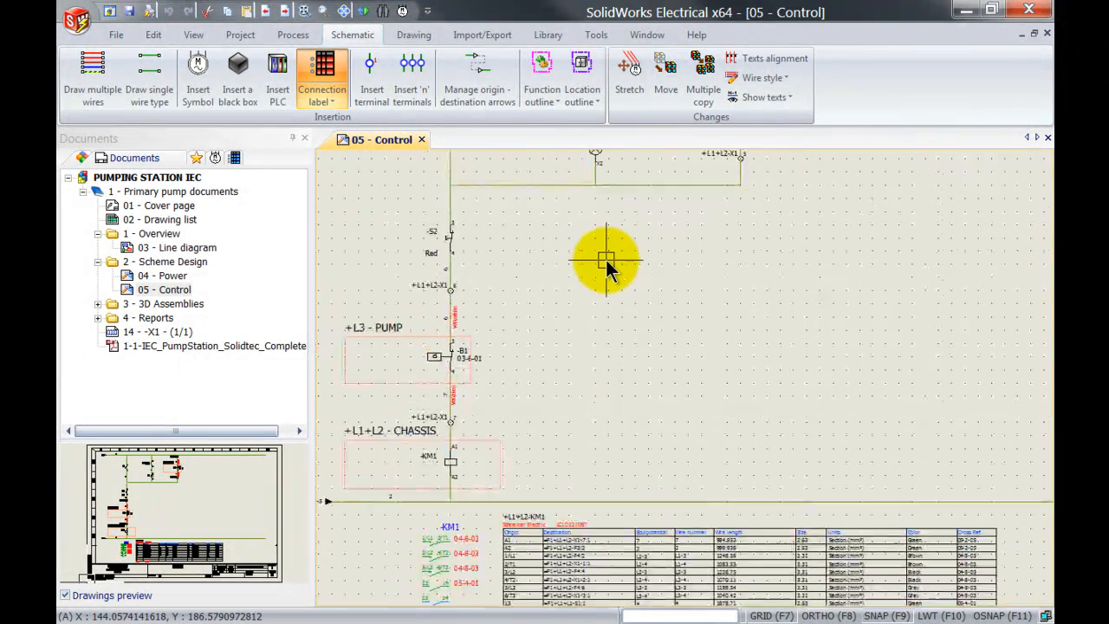
middle_drag(603, 263, 567, 379)
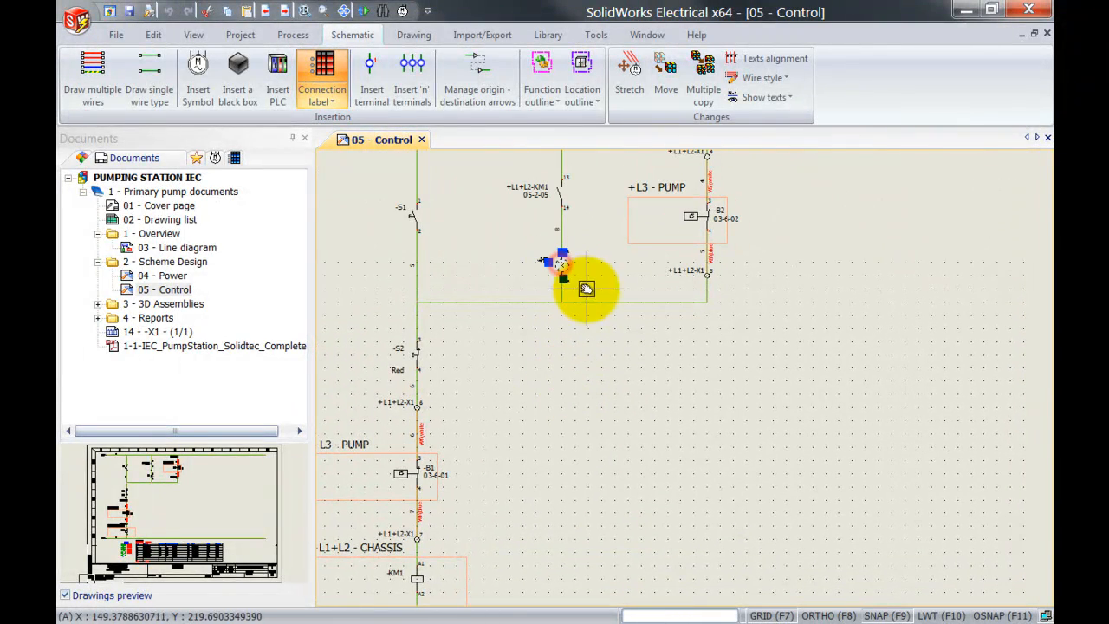
key(ctrl+v)
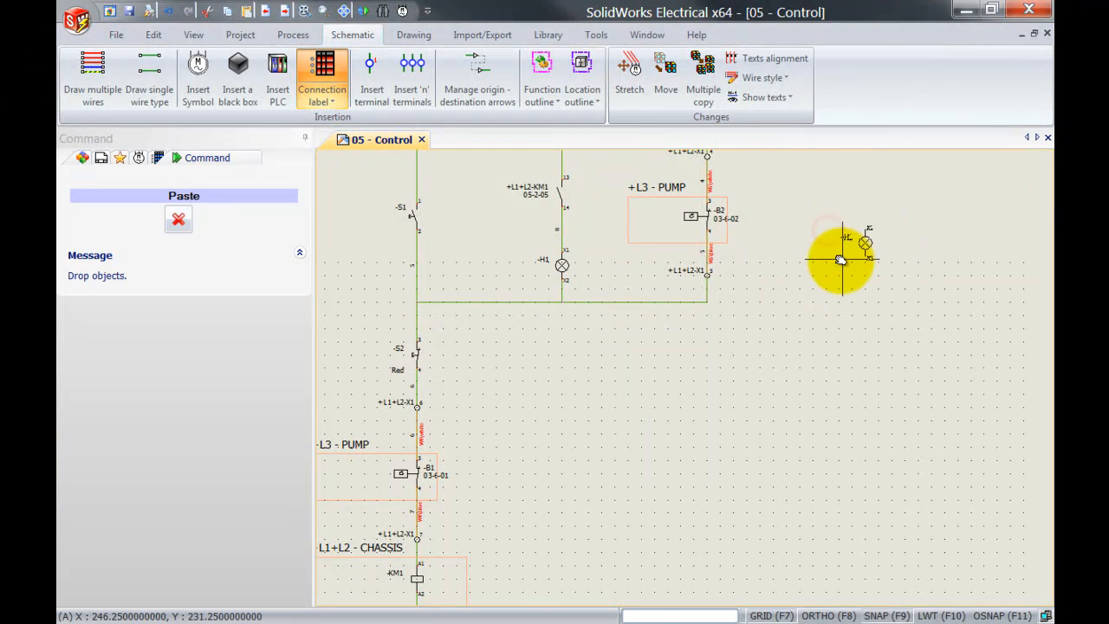
click(798, 232)
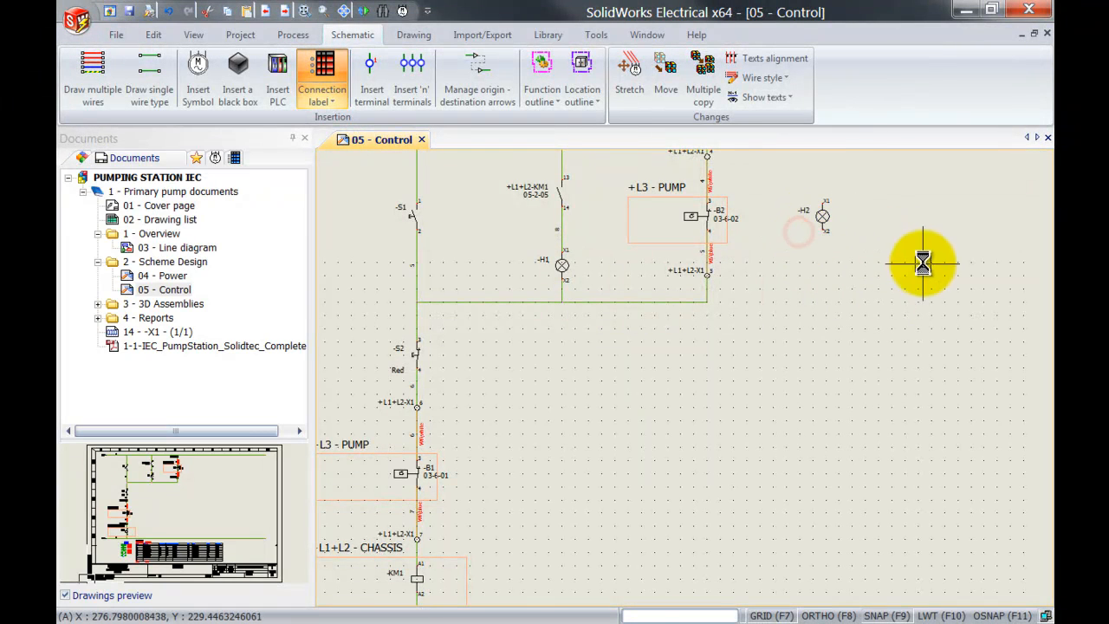
- Draw single 24V AC wires from the pasted lamp's X1 to the upper line and from X2 to the lower line's end below B2
middle_drag(923, 262, 787, 317)
middle_drag(743, 252, 711, 273)
scroll(710, 273, up, 1)
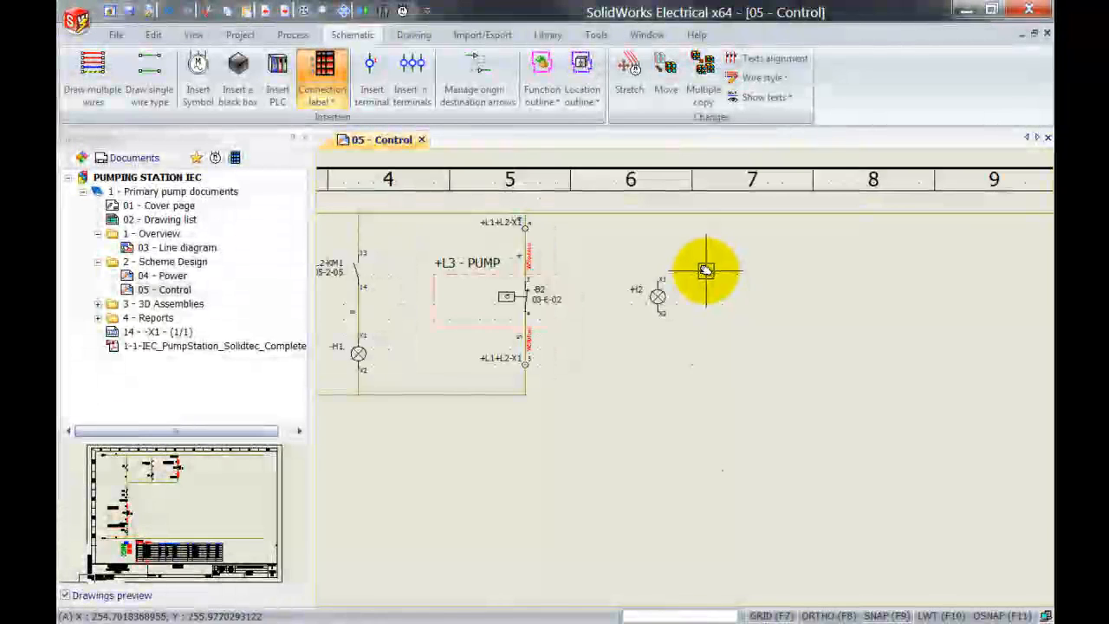
click(156, 82)
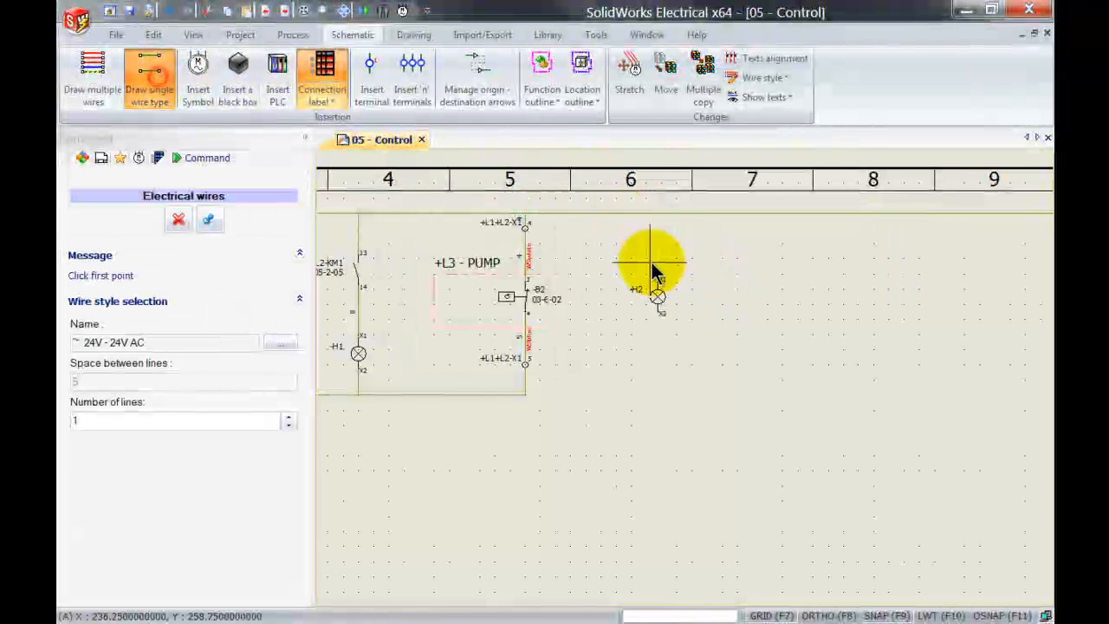
click(658, 284)
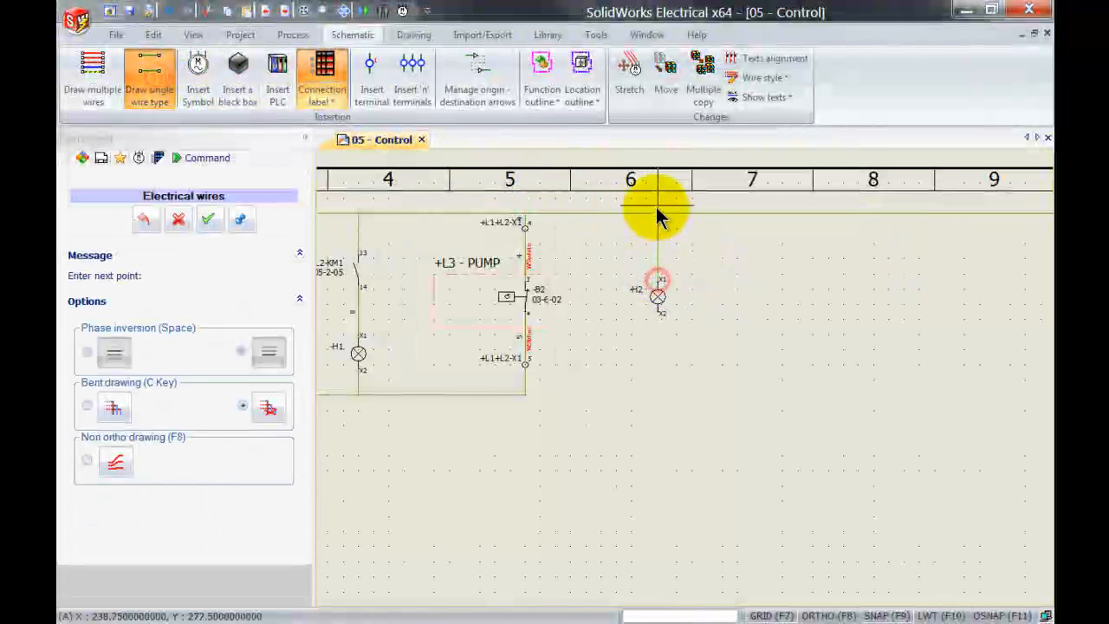
click(658, 214)
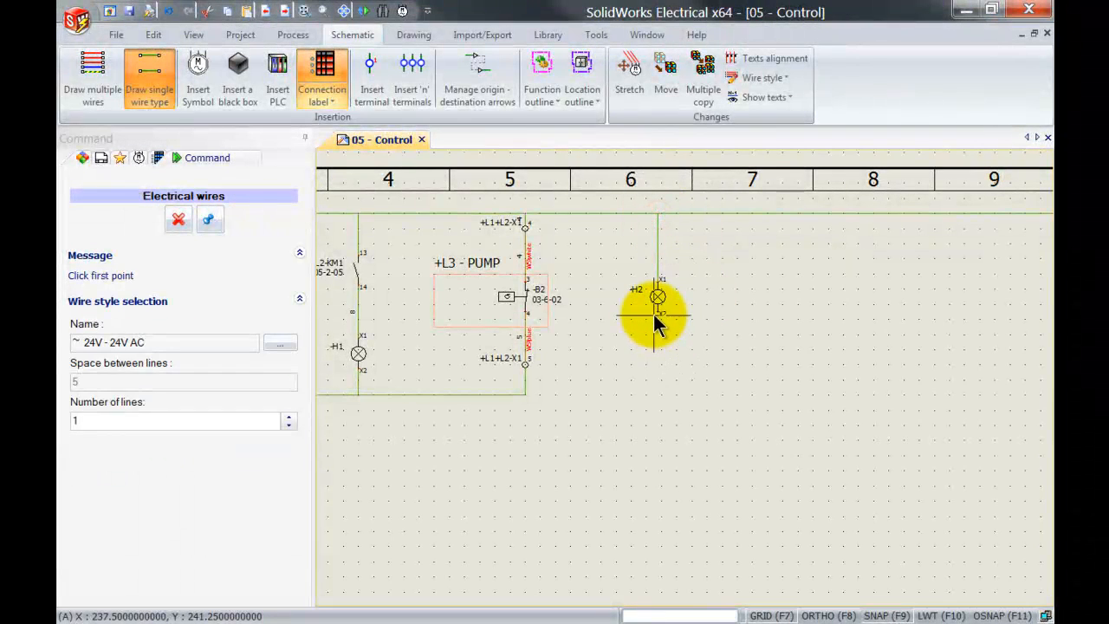
click(658, 313)
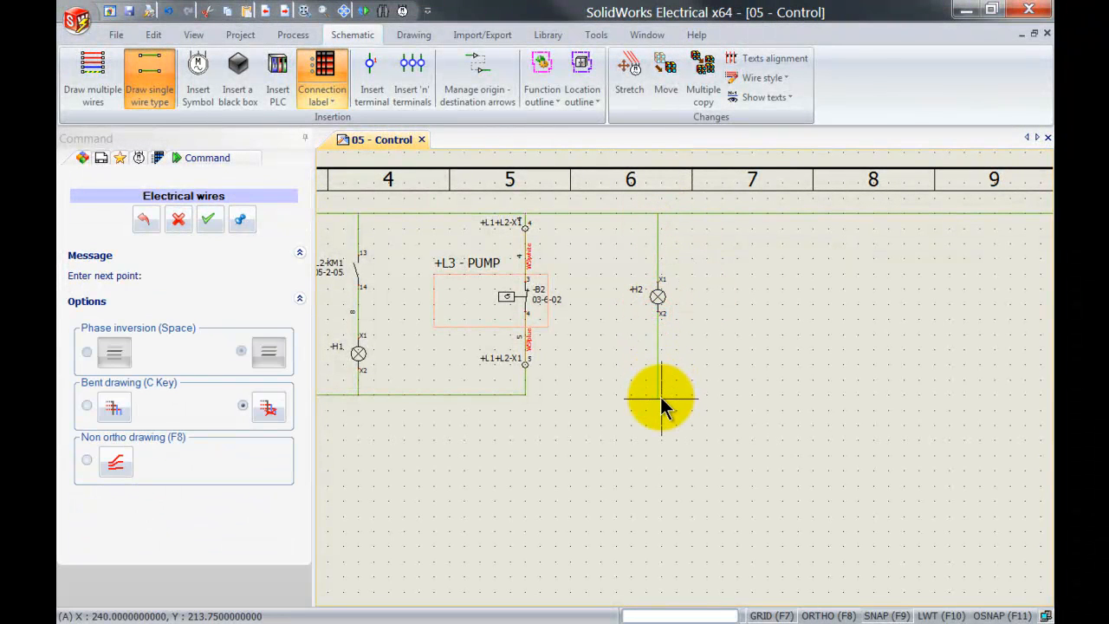
click(525, 395)
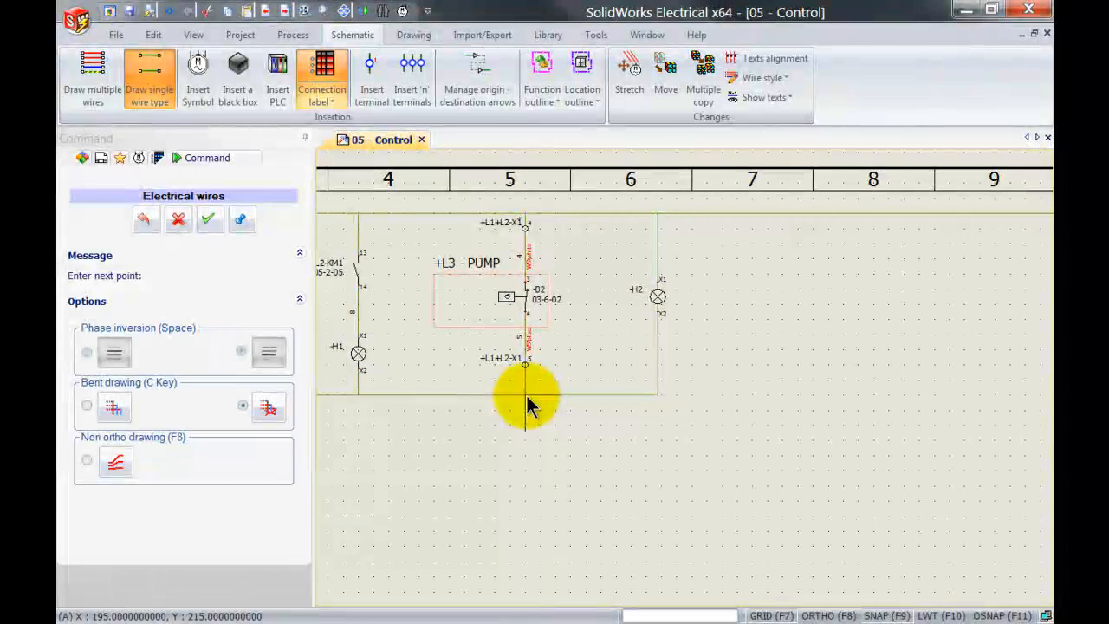
key(Escape)
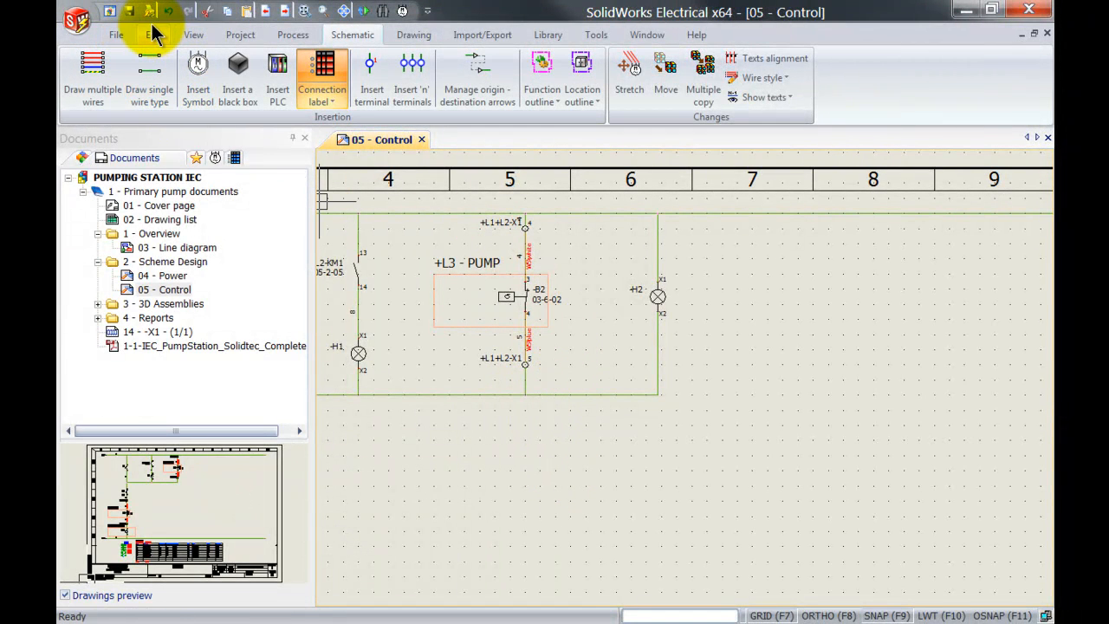
click(119, 31)
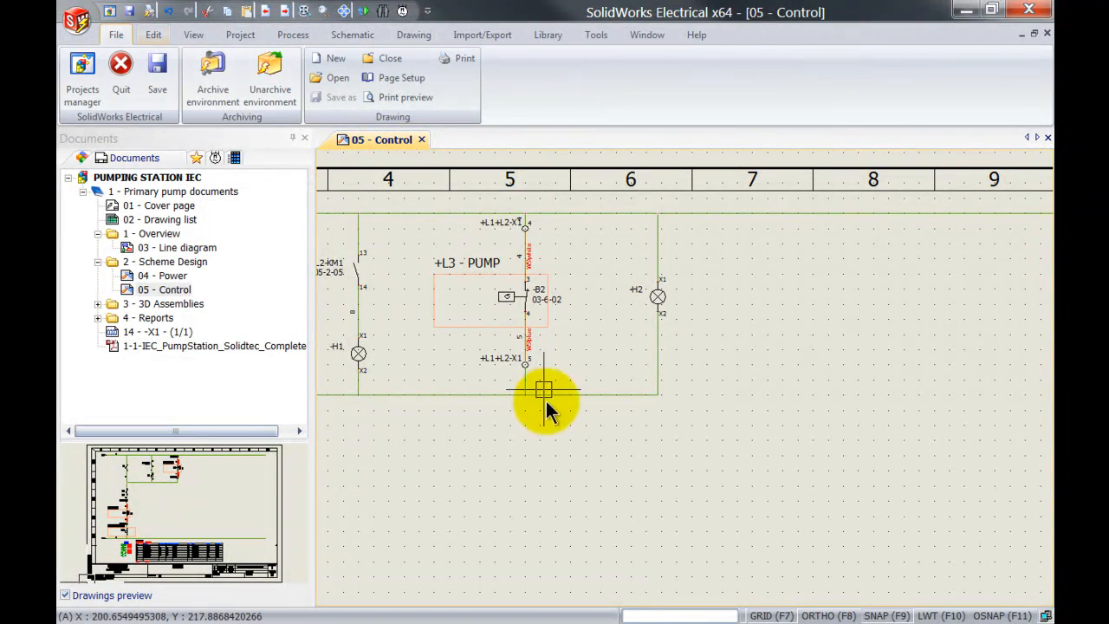
middle_drag(599, 303, 700, 354)
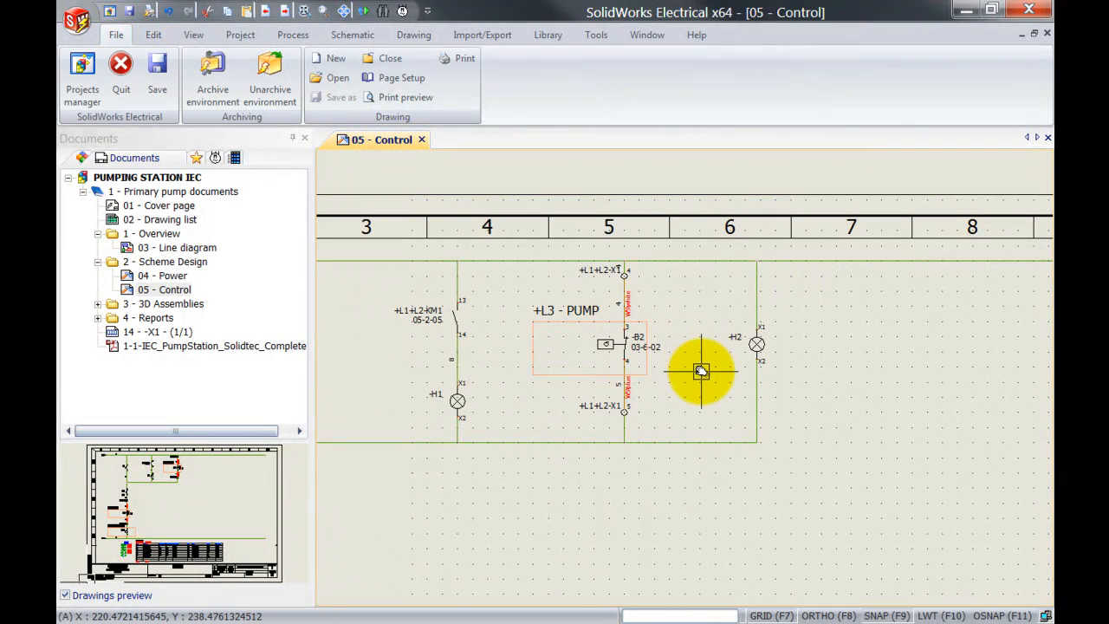
middle_click(700, 371)
middle_click(700, 371)
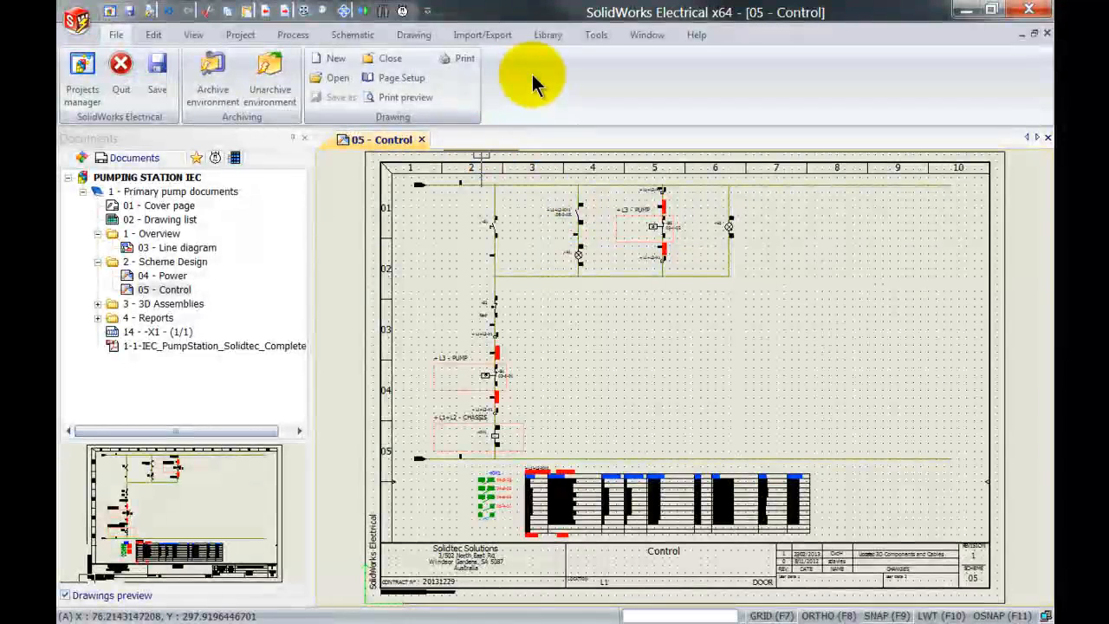
- Open the Link to PDM configuration and turn off project archiving and report export
click(495, 39)
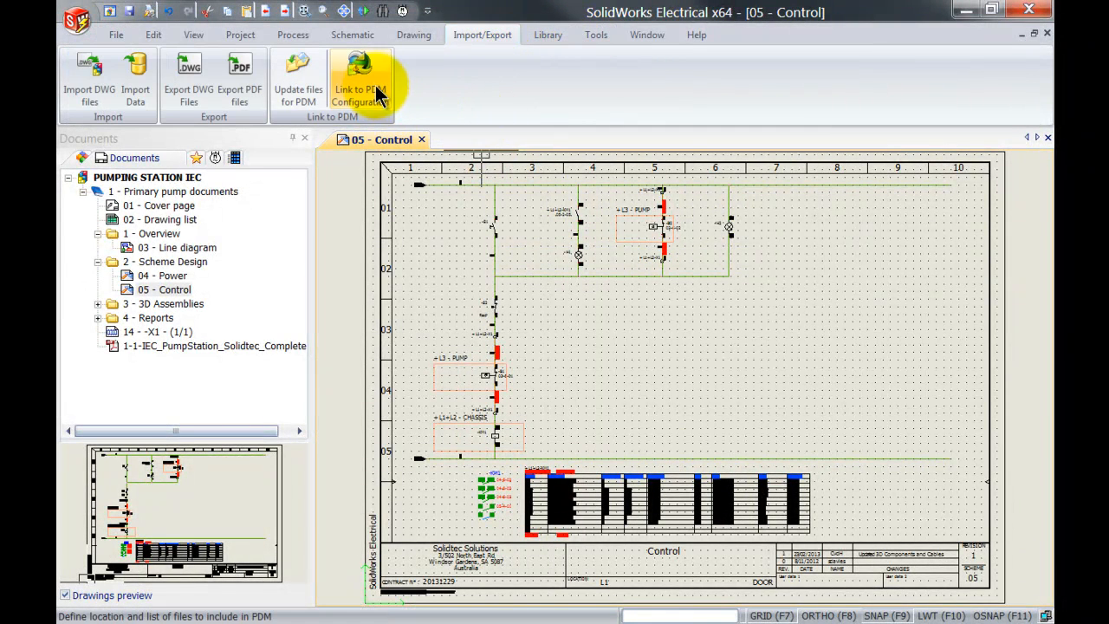
click(354, 68)
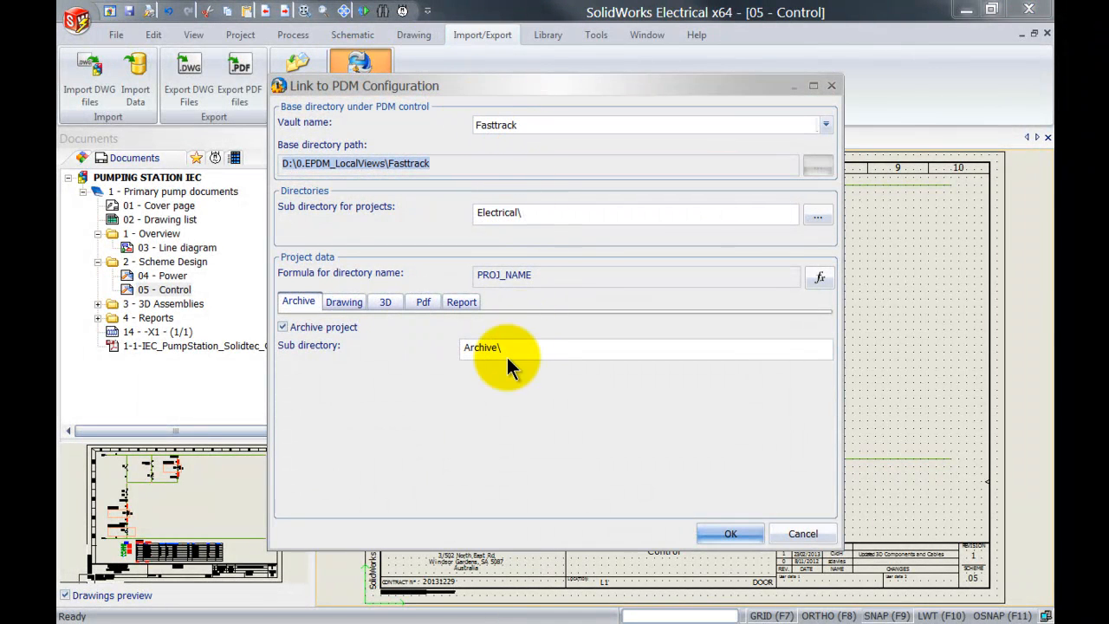
click(282, 327)
click(344, 301)
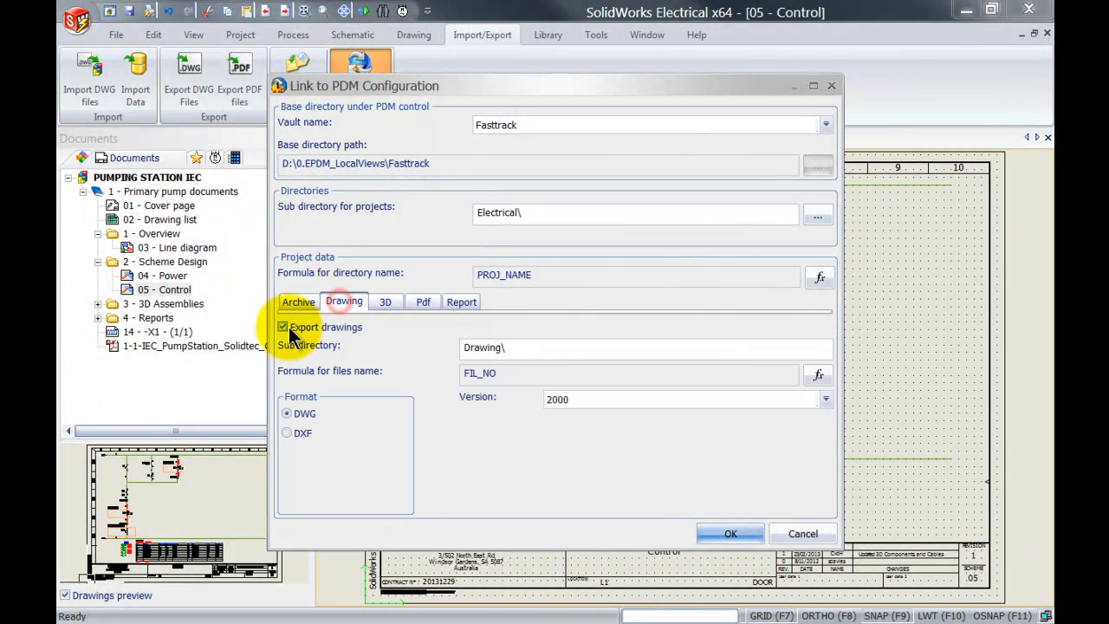
click(384, 302)
click(423, 302)
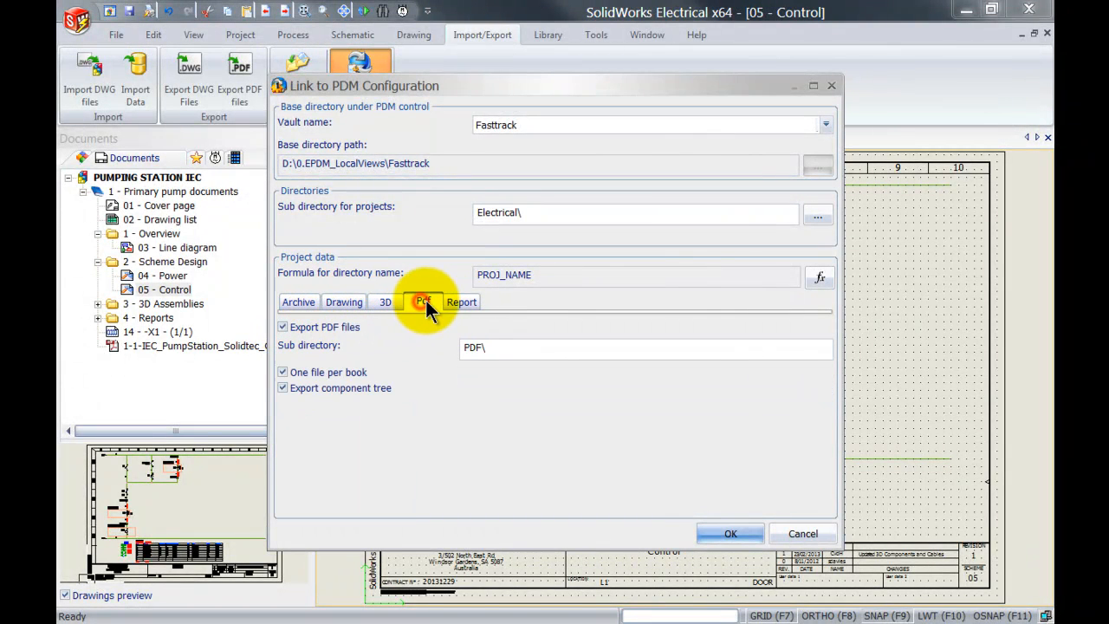
click(464, 301)
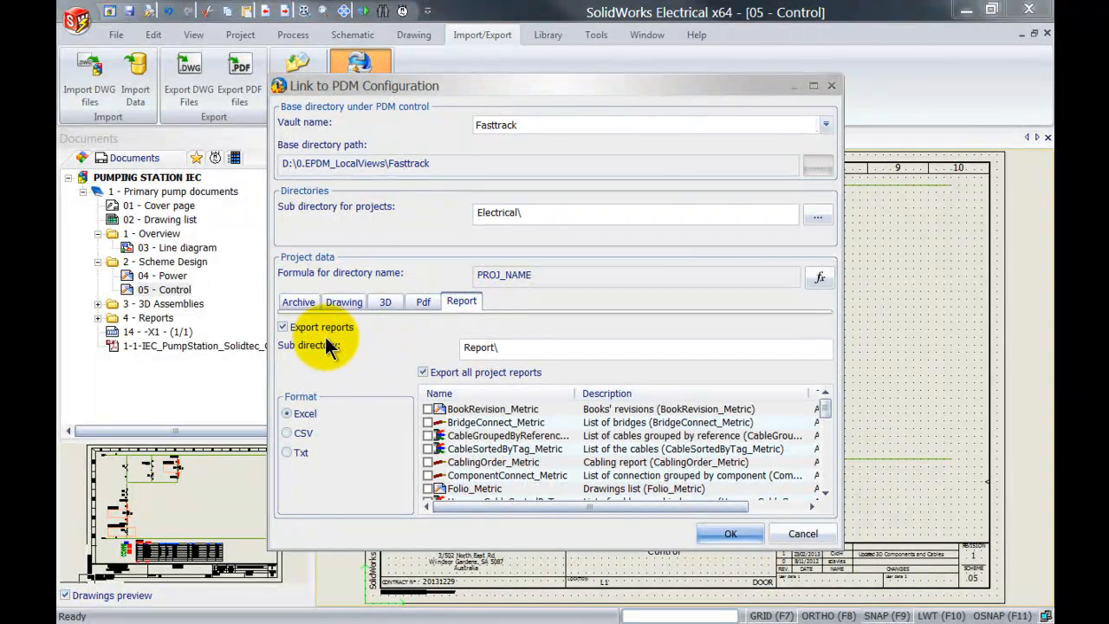
click(282, 328)
- Keep PDF export enabled, accept the PDM configuration, and update all of the project's PDM files
click(422, 302)
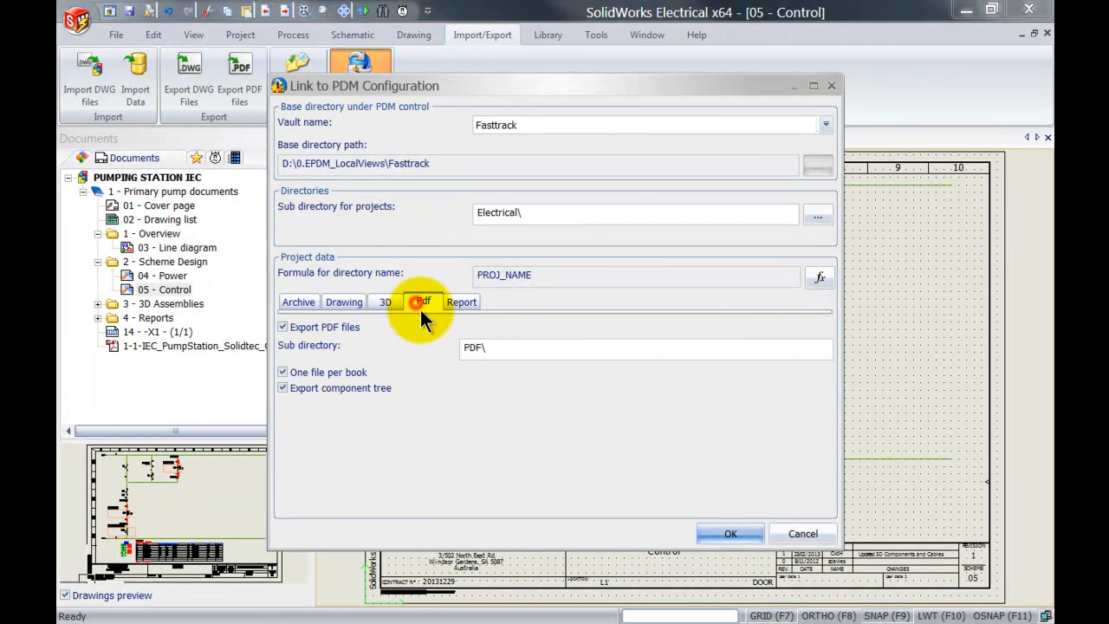
click(725, 530)
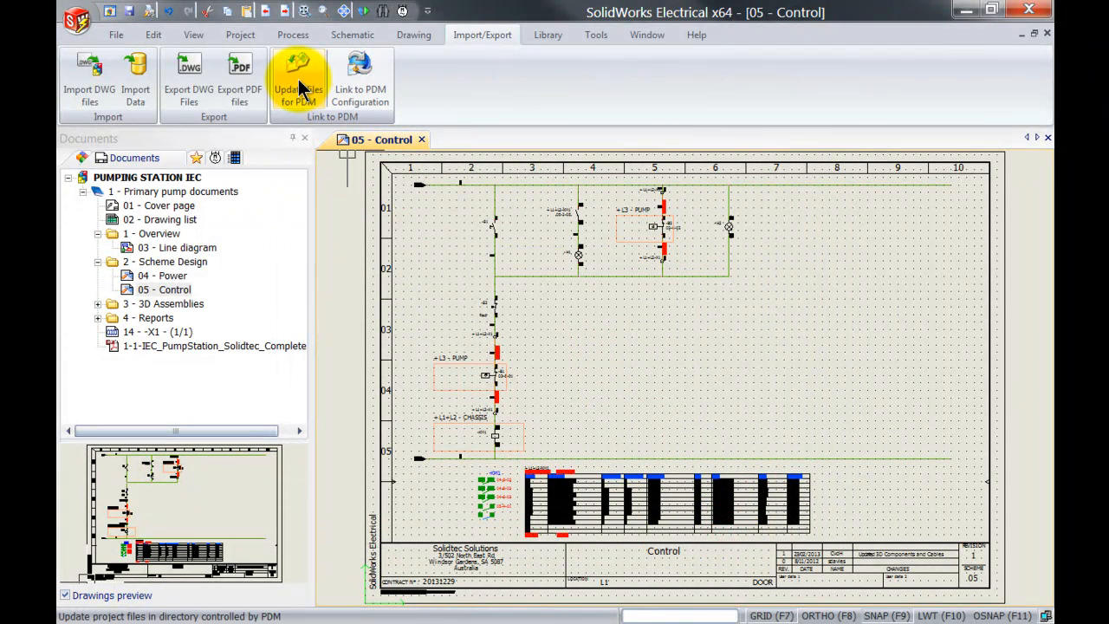
click(300, 89)
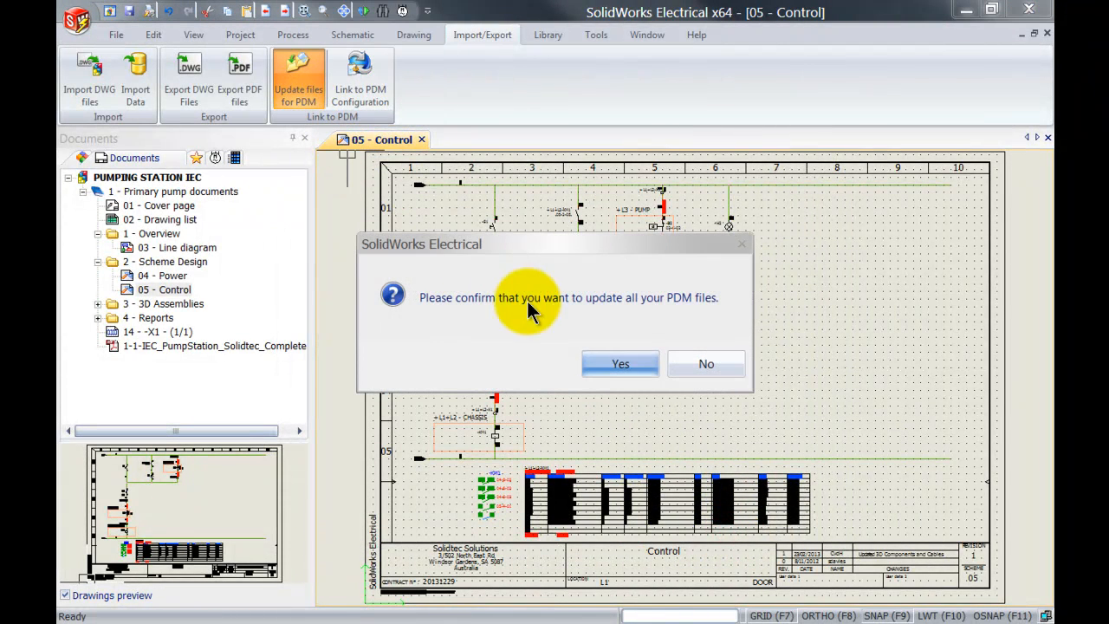
click(597, 362)
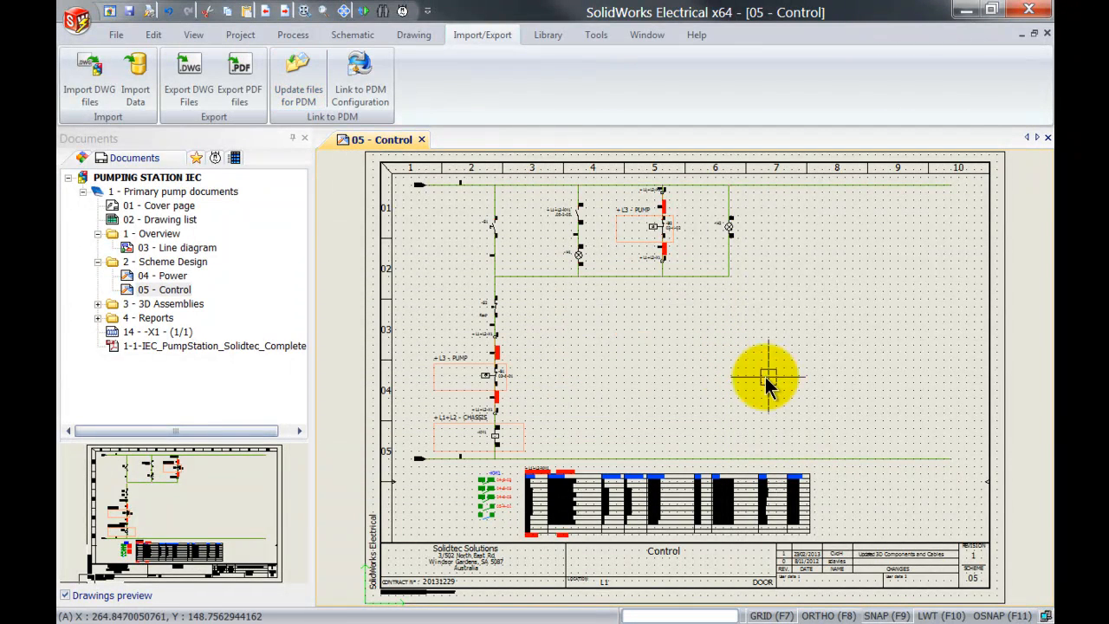
- Switch to the vault's file explorer and show the version information of 1-PUMPING STATION IEC in the project's PDF folder
key(alt+Tab)
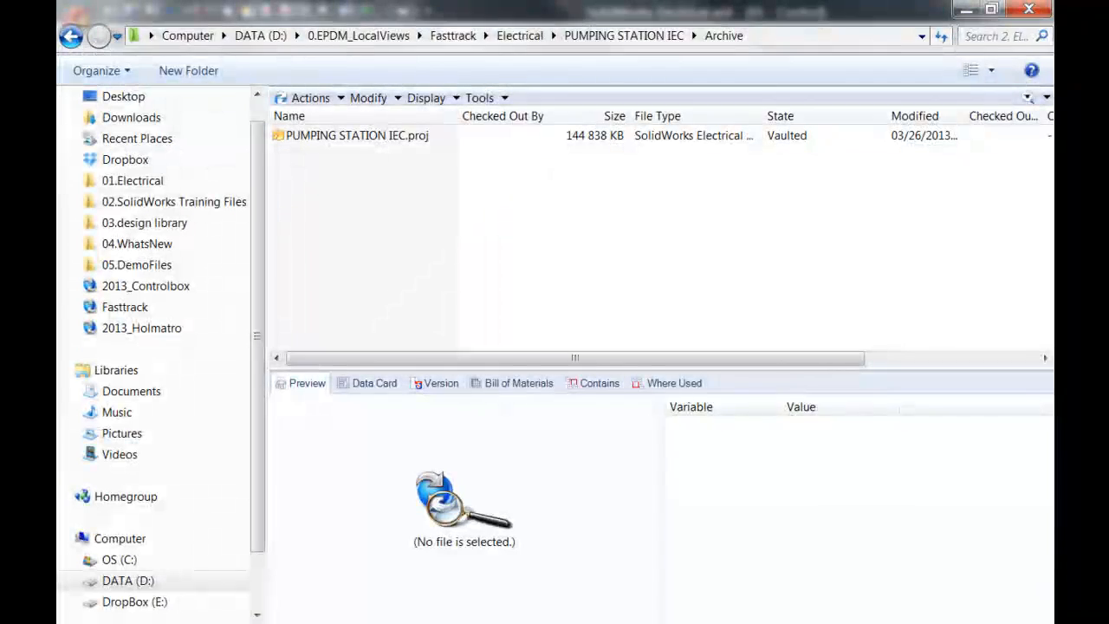
click(509, 35)
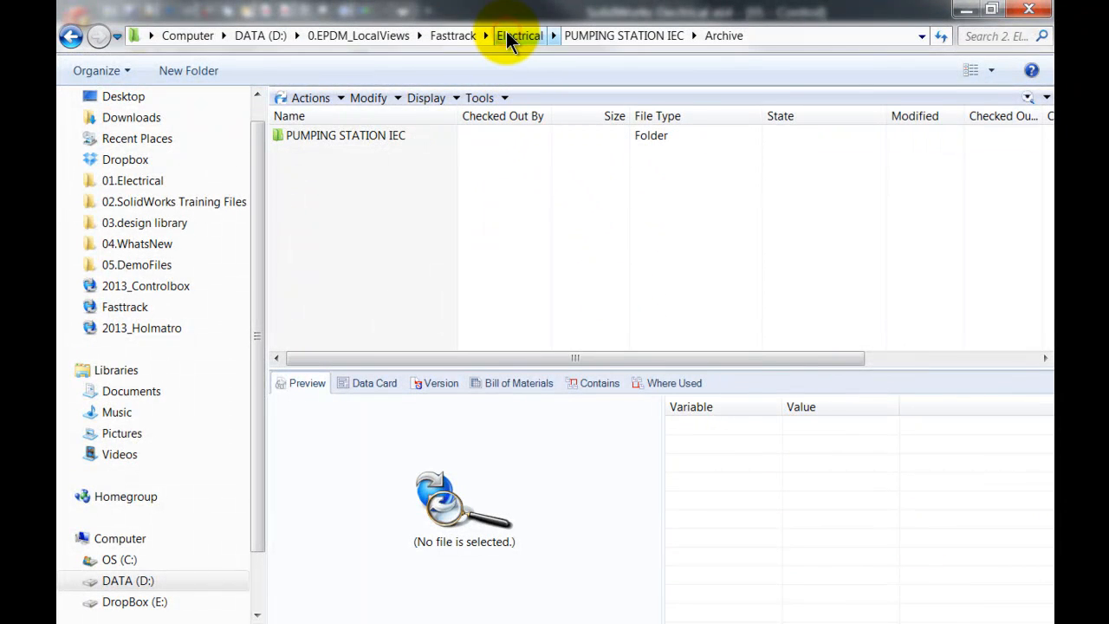
double_click(385, 137)
click(302, 171)
double_click(302, 170)
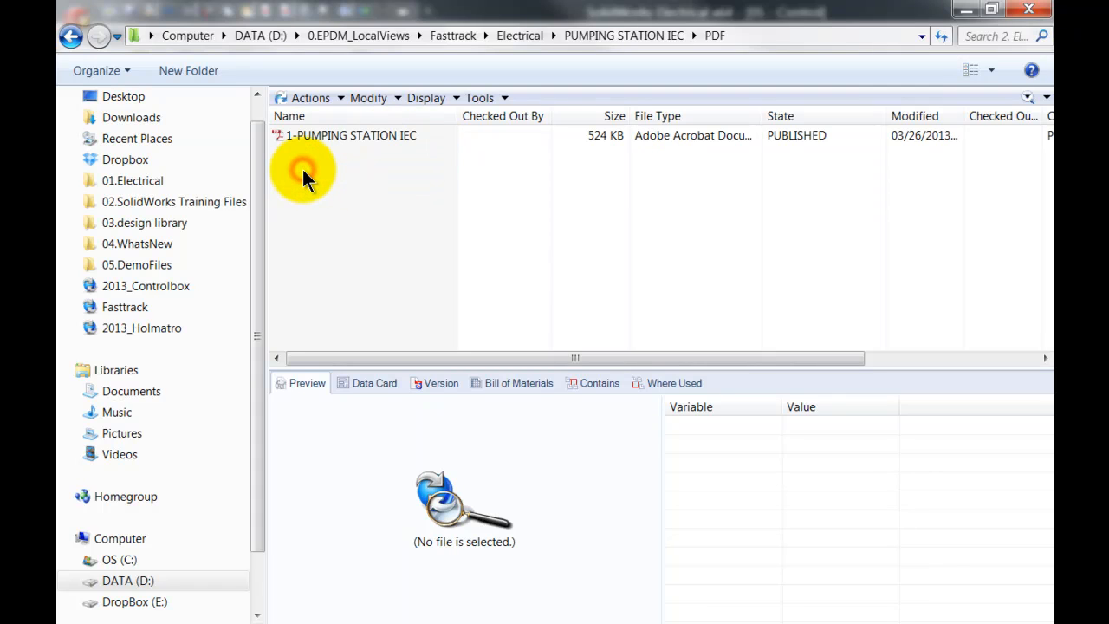
click(326, 134)
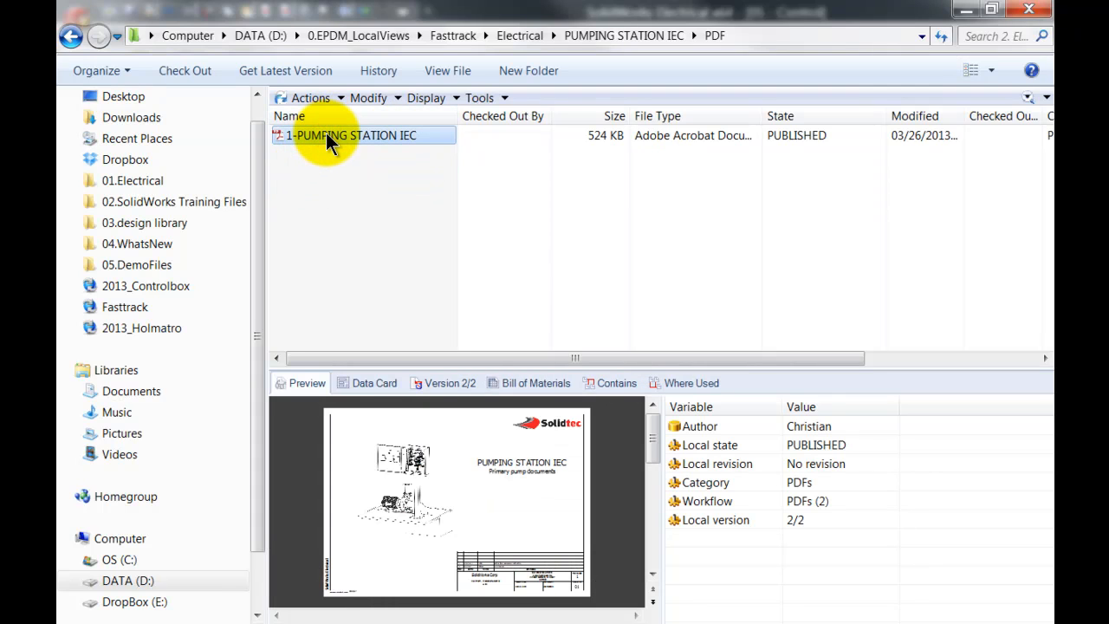
click(466, 392)
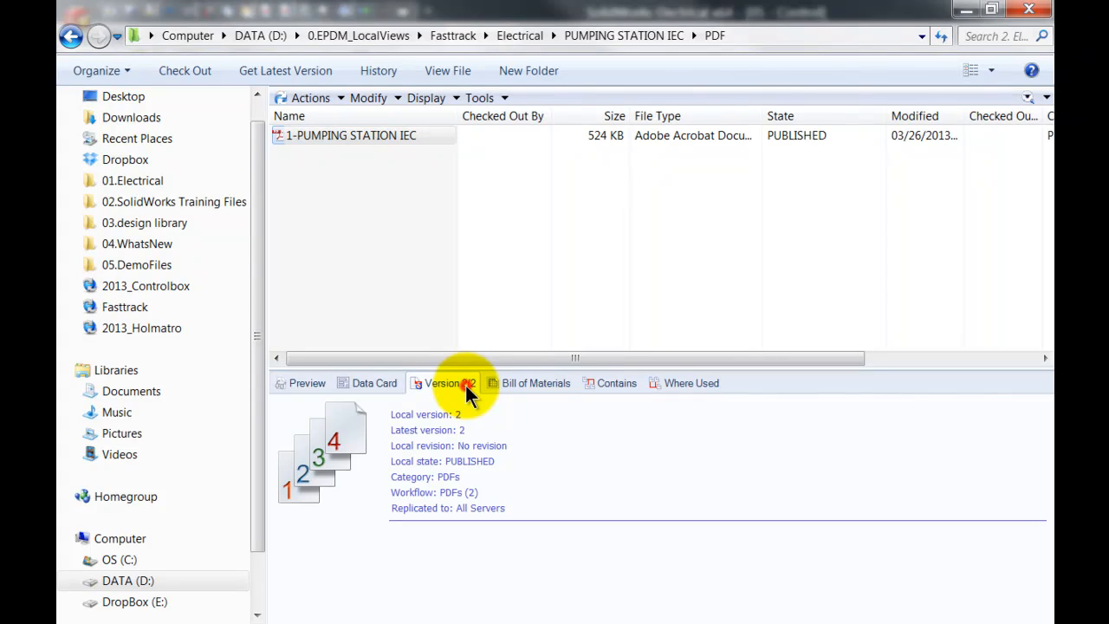
- Open the 1-PUMPING STATION IEC PDF, examine the Control sheet on page 5 for the added lamp, and close the PDF
double_click(345, 131)
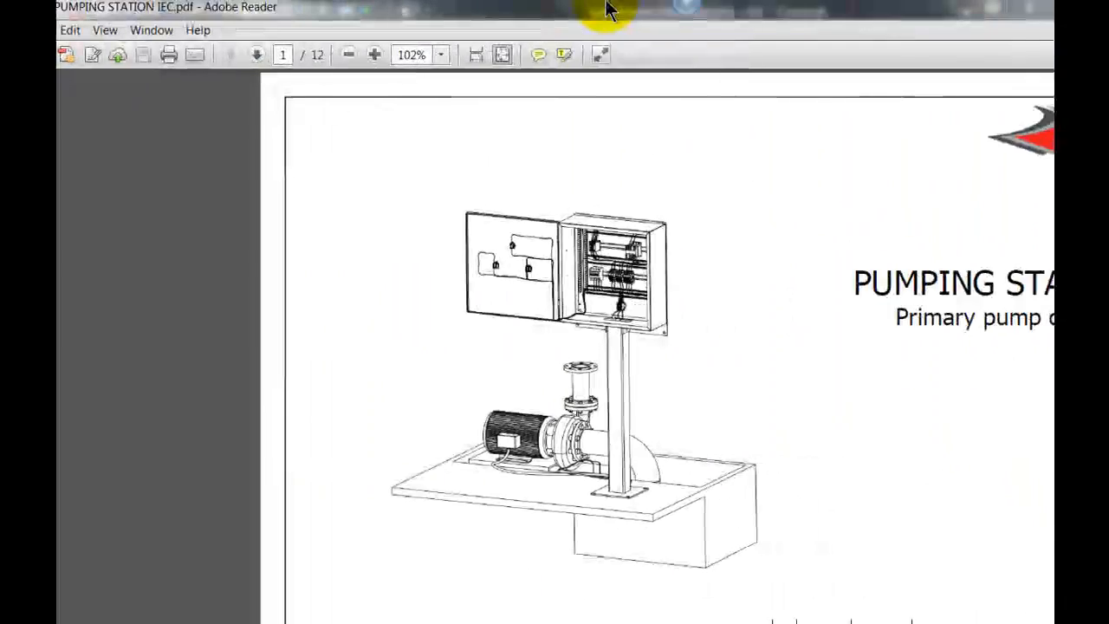
scroll(606, 217, down, 3)
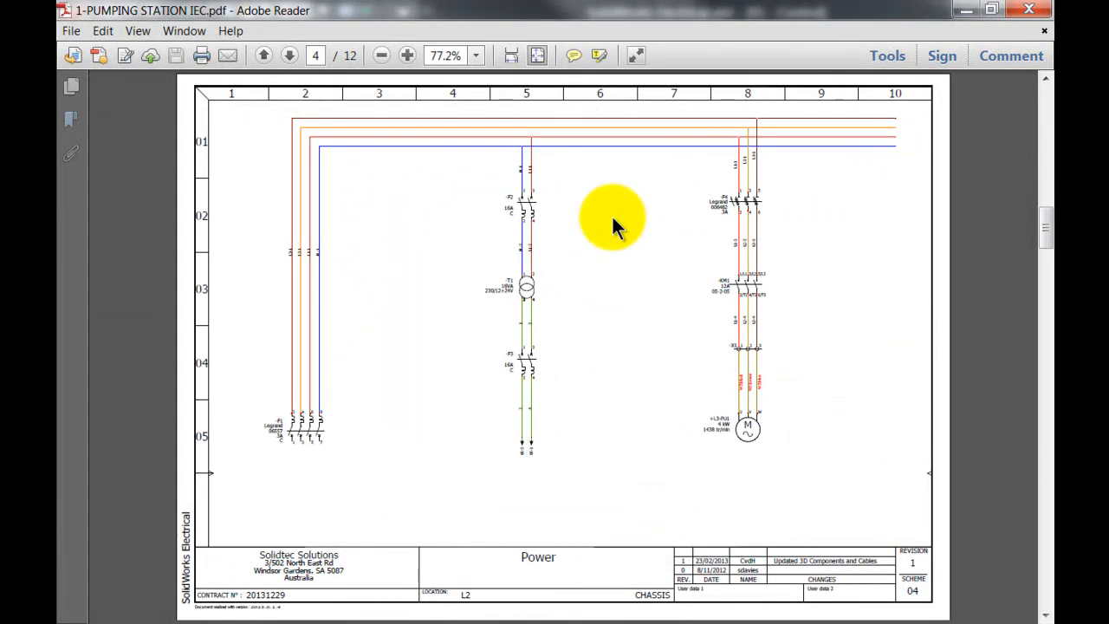
scroll(611, 221, down, 1)
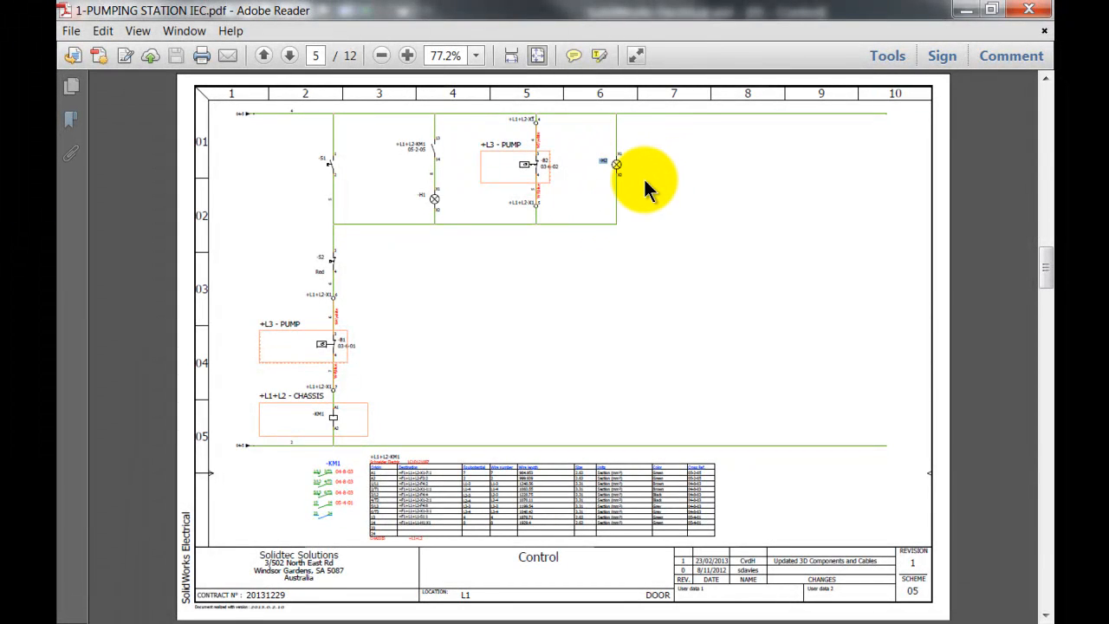
click(1028, 9)
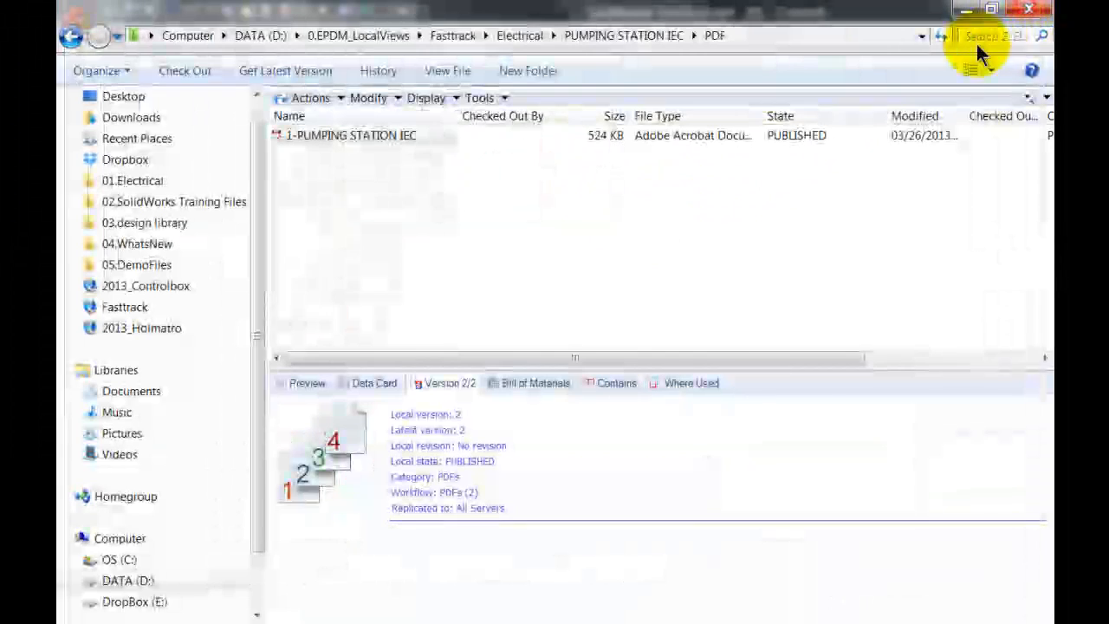
- Get version 1 (<Created>) of the 1-PUMPING STATION IEC PDF from the vault
click(338, 99)
mouse_move(364, 251)
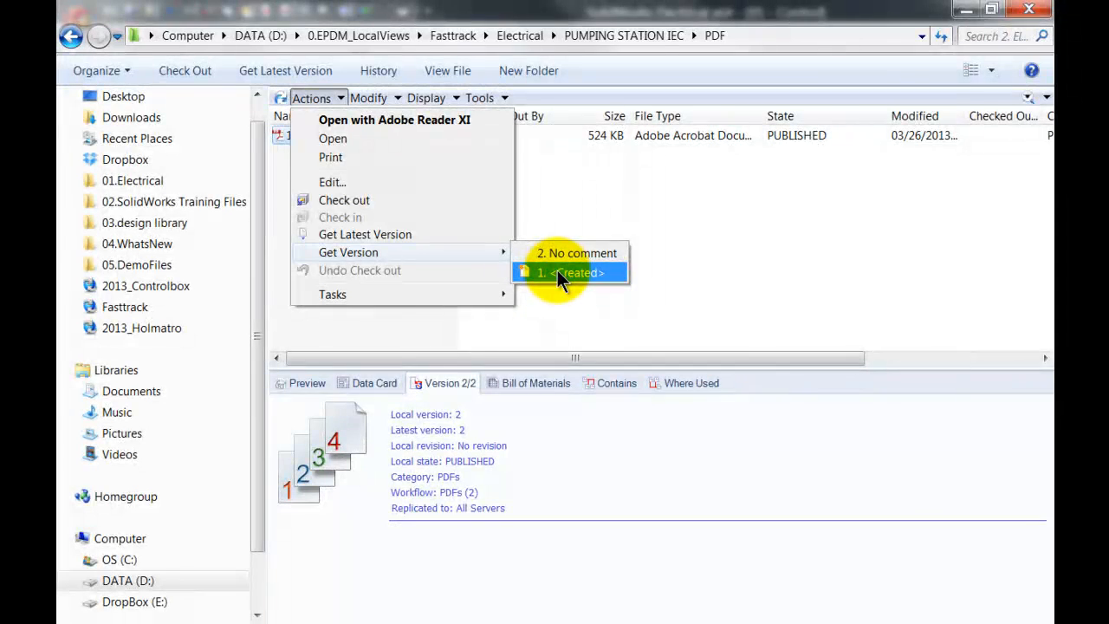
click(557, 270)
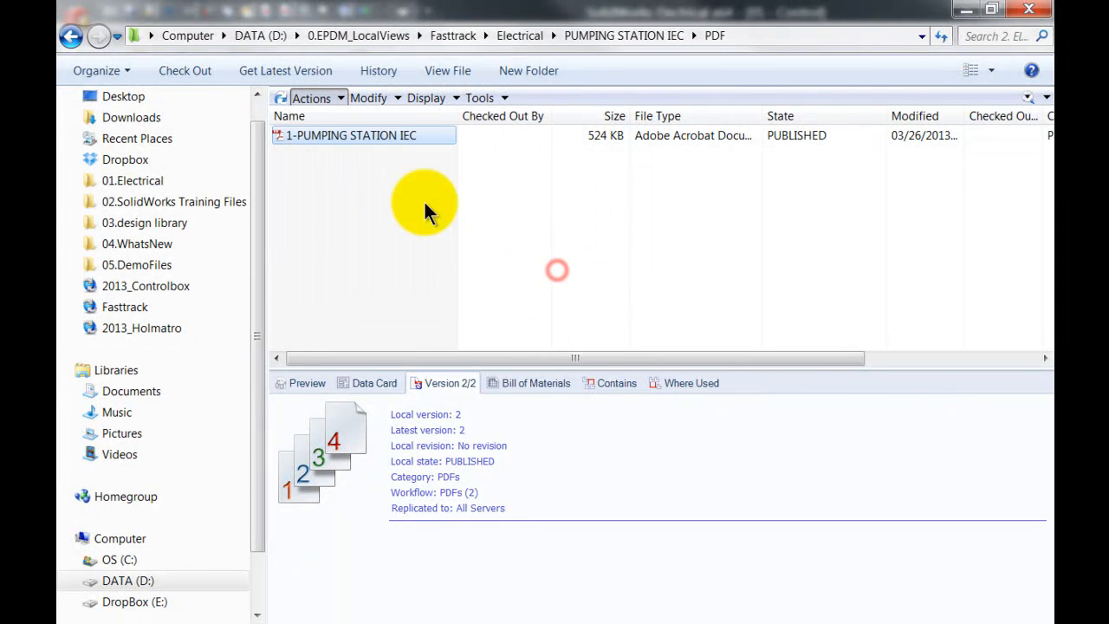
- Open the retrieved version of the PDF and page through to the scheme drawings to compare them
click(384, 135)
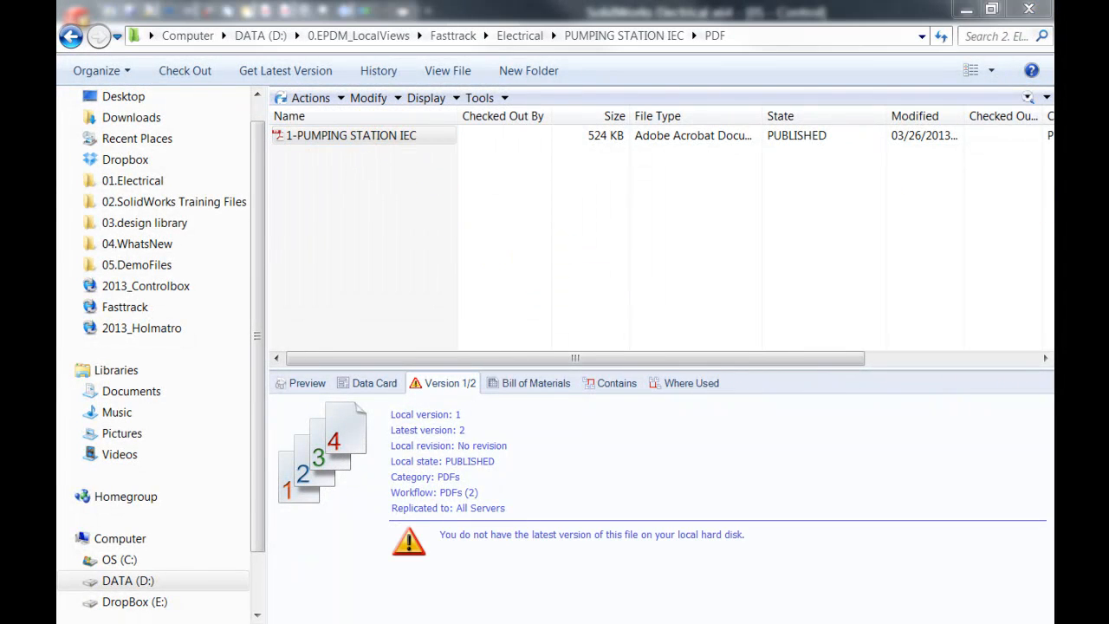
scroll(701, 291, down, 10)
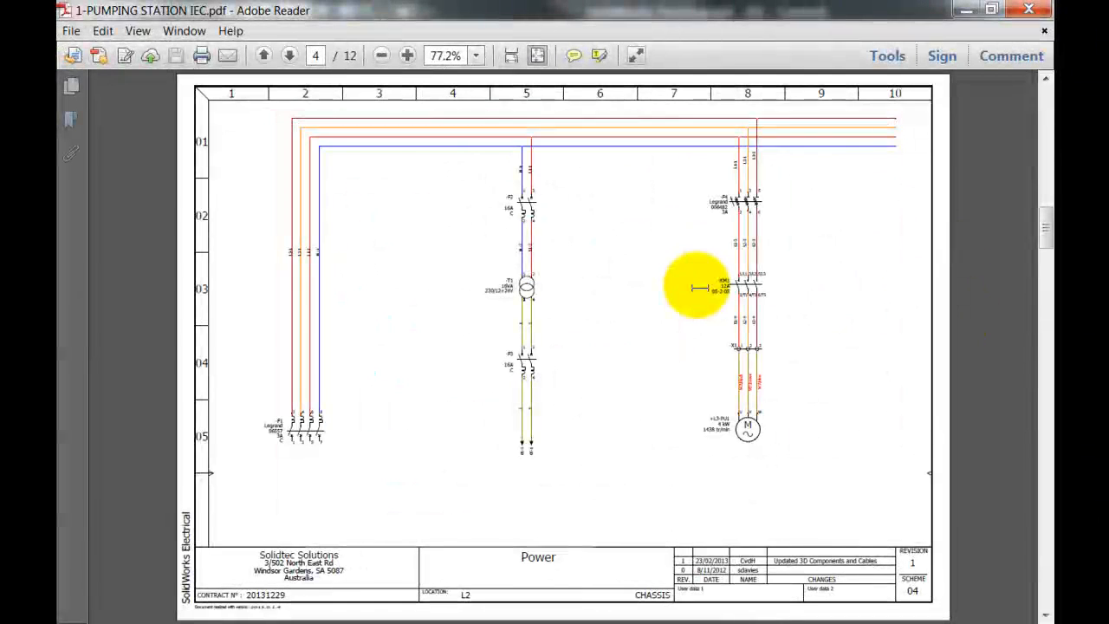